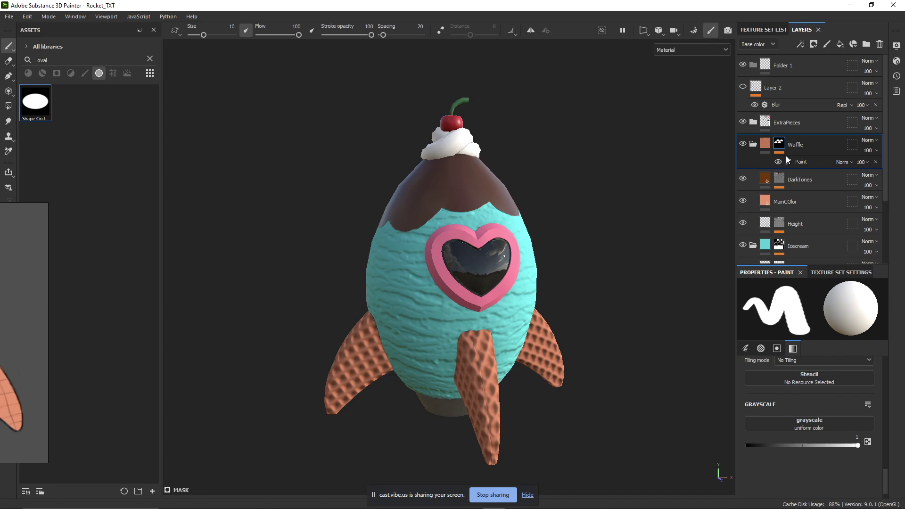
Examine the textured ice cream rocket from several angles and under rotated environment lighting
mouse_move(602, 250)
shift+right_down()
mouse_move(628, 244)
mouse_move(605, 261)
mouse_move(627, 257)
shift+right_up()
scroll(604, 260, down, 2)
alt+middle_drag(627, 256, 597, 186)
alt+right_drag(597, 186, 605, 254)
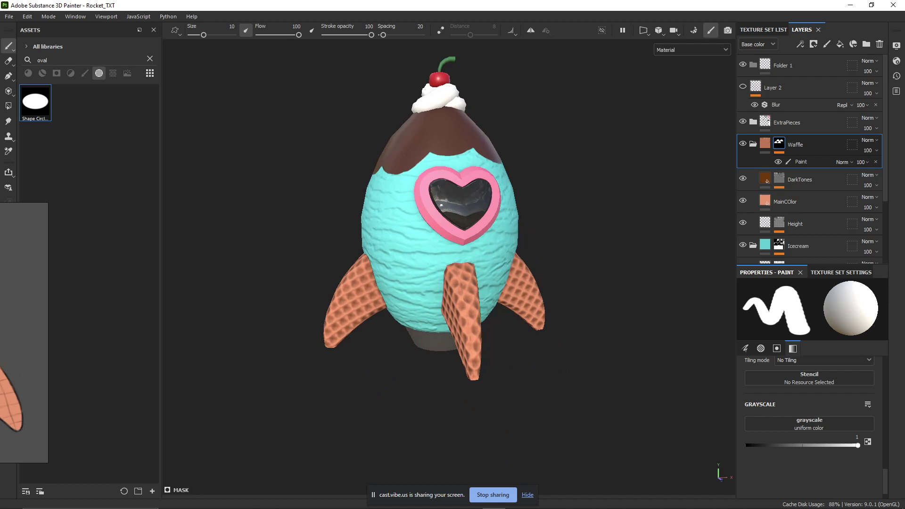
scroll(552, 282, down, 2)
scroll(558, 248, up, 3)
scroll(558, 247, down, 2)
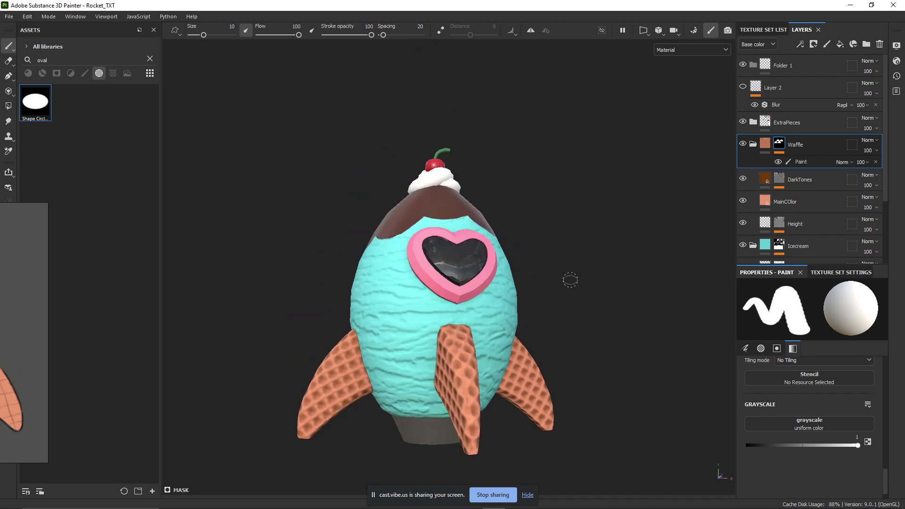
scroll(511, 214, up, 3)
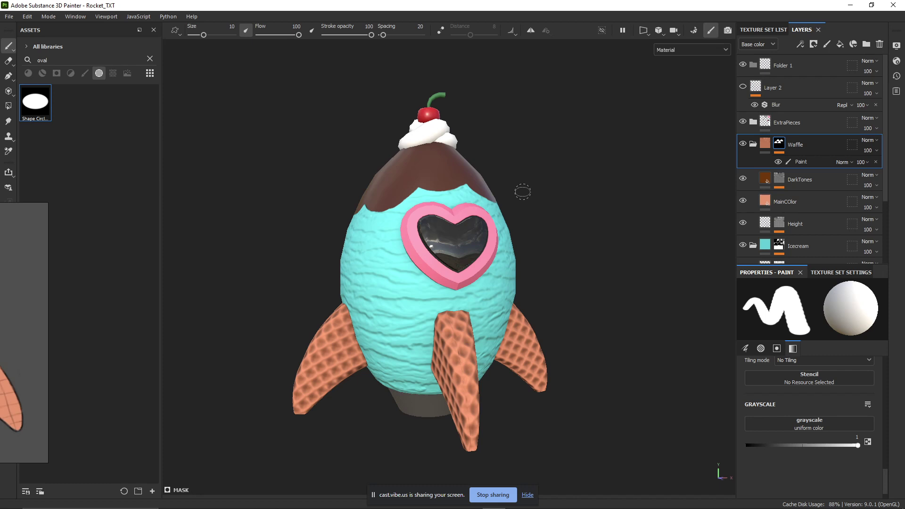
alt+drag(451, 192, 422, 202)
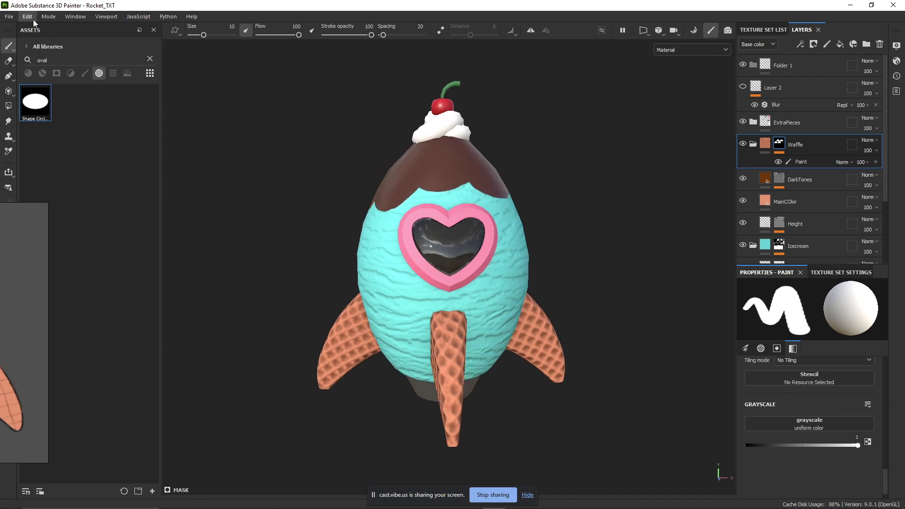
Open the texture export settings and set the output directory to the Textures folder inside AD215Rocket on the Desktop
click(9, 16)
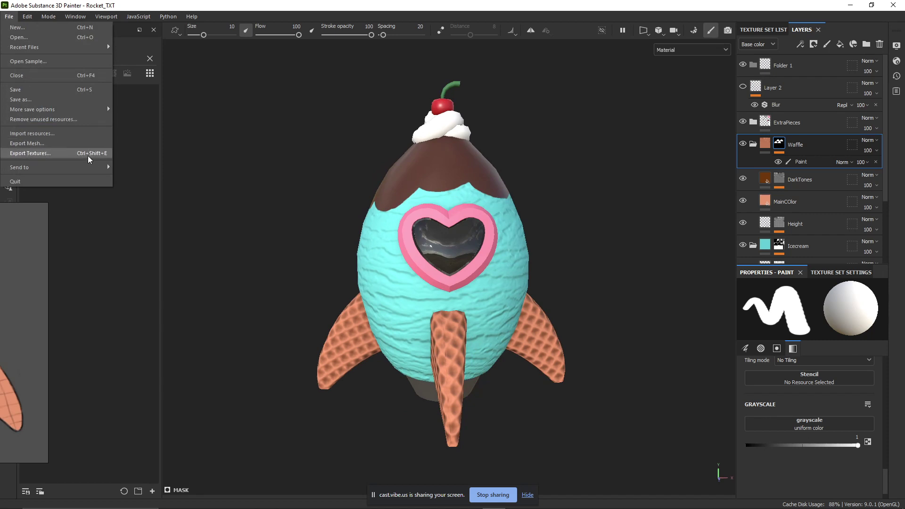
click(262, 204)
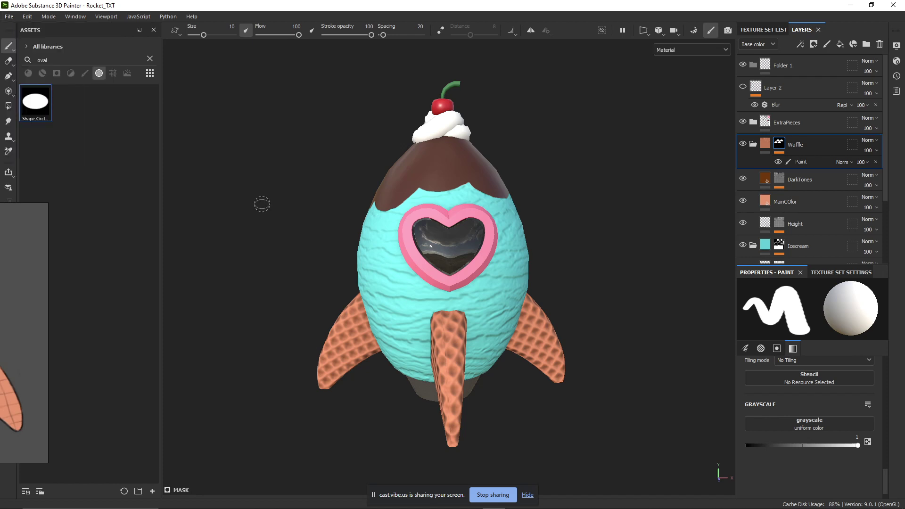
key(ctrl+shift+e)
drag(278, 76, 270, 50)
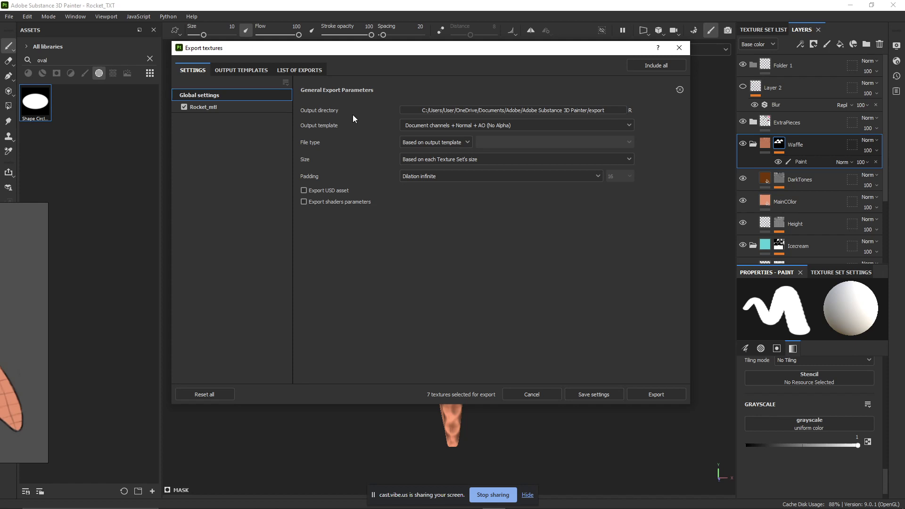
click(432, 109)
scroll(213, 106, up, 5)
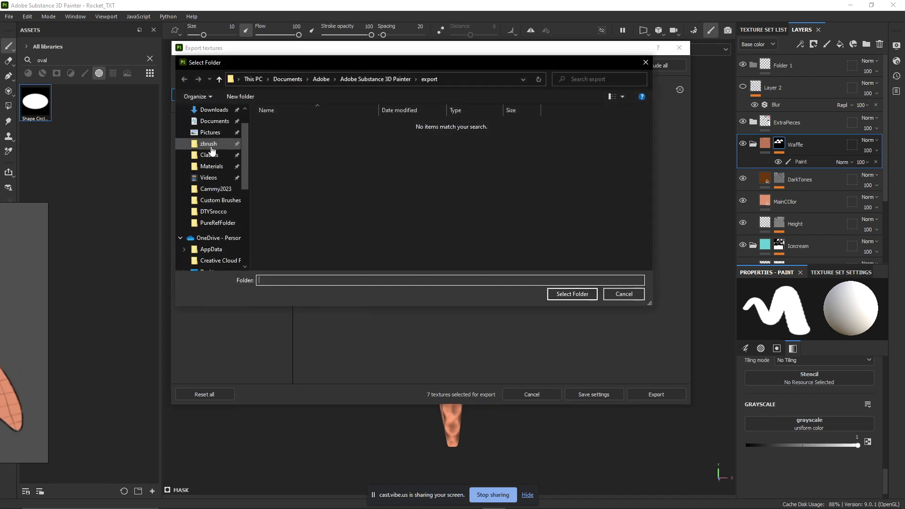
scroll(210, 116, up, 1)
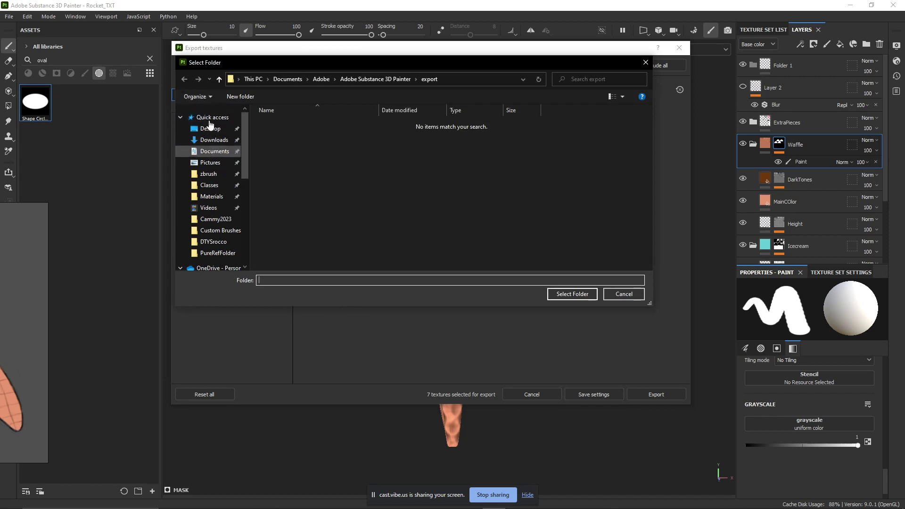
click(209, 129)
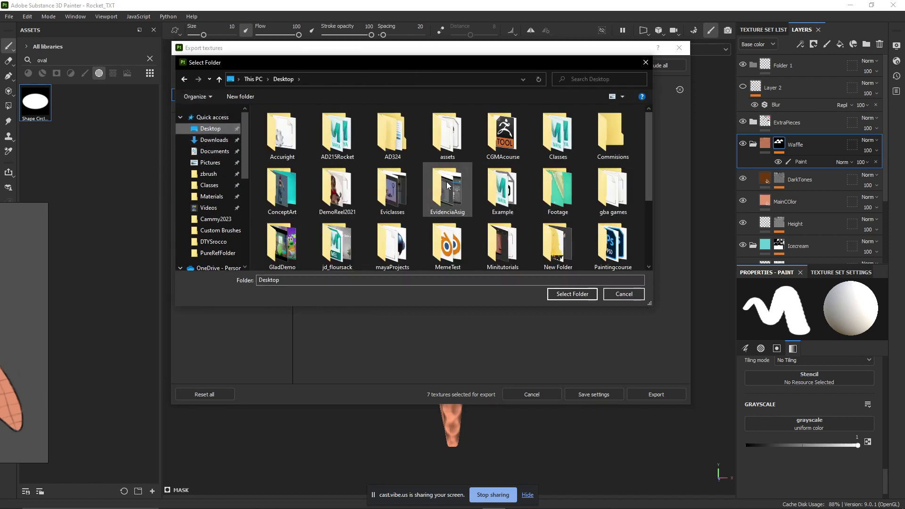
double_click(340, 142)
click(284, 145)
double_click(285, 144)
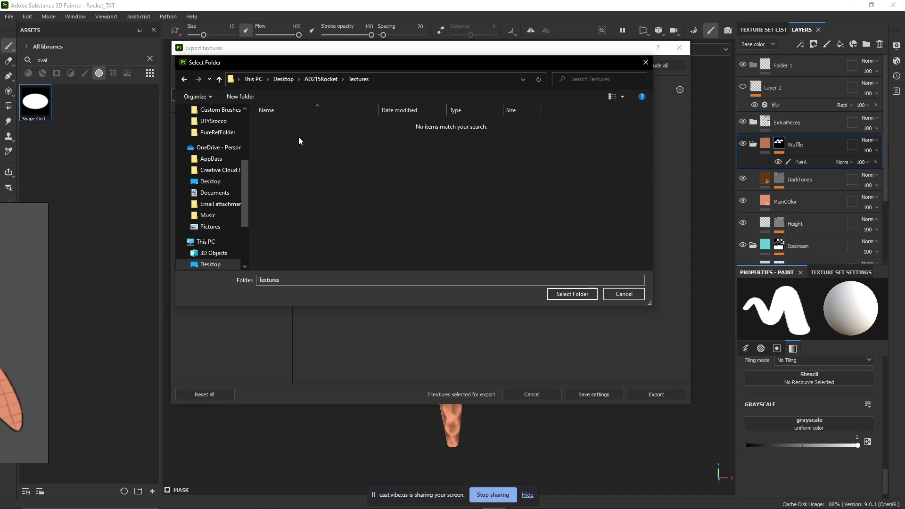
click(559, 295)
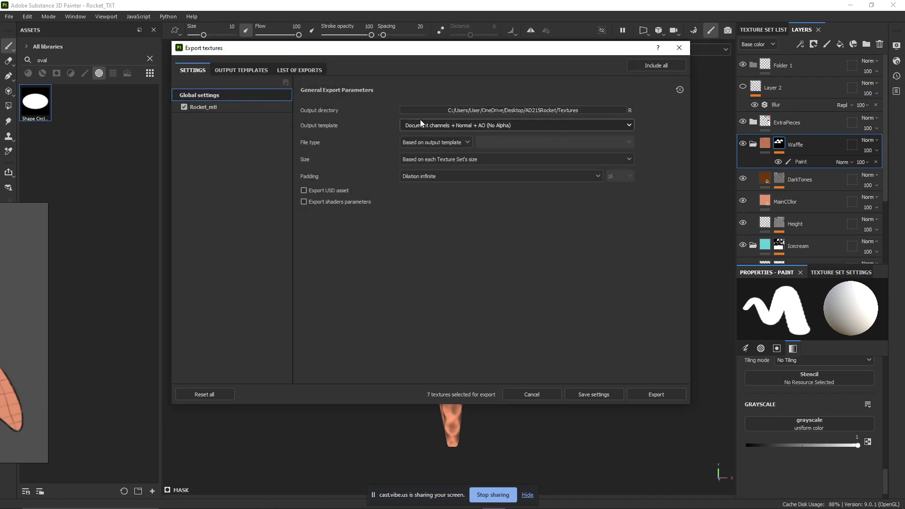
Set the export's output template to Arnold (AiStandard)
click(418, 124)
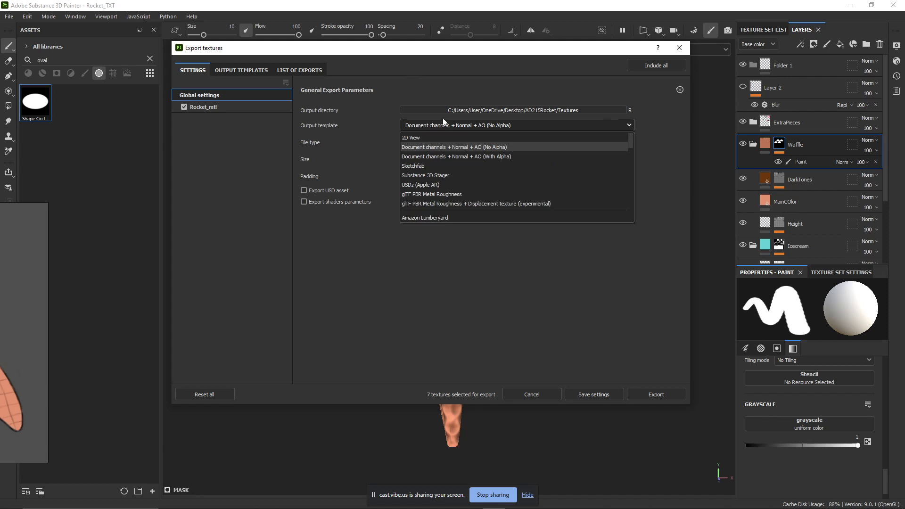
scroll(496, 193, down, 1)
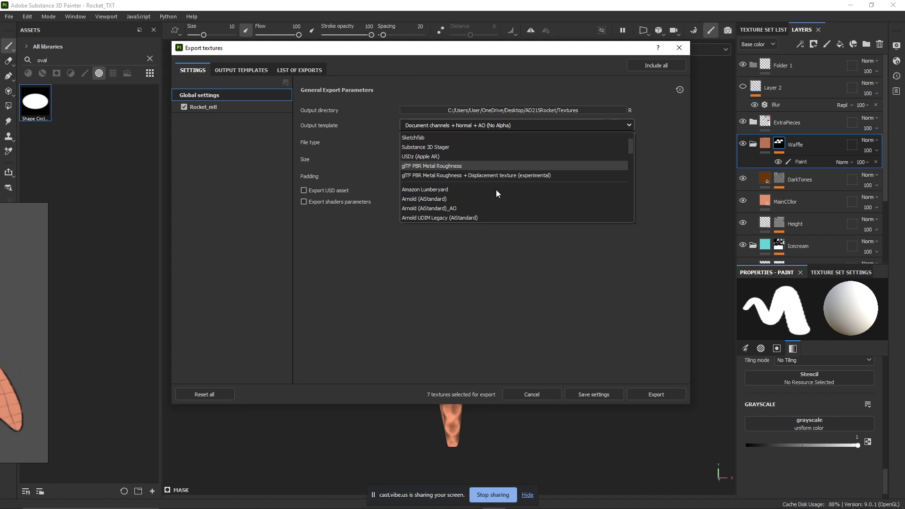
scroll(496, 193, down, 1)
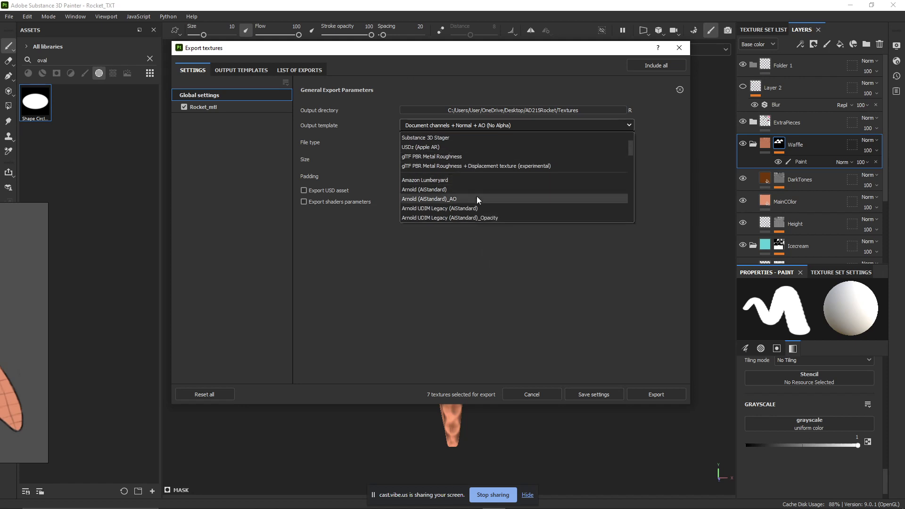
scroll(477, 199, down, 5)
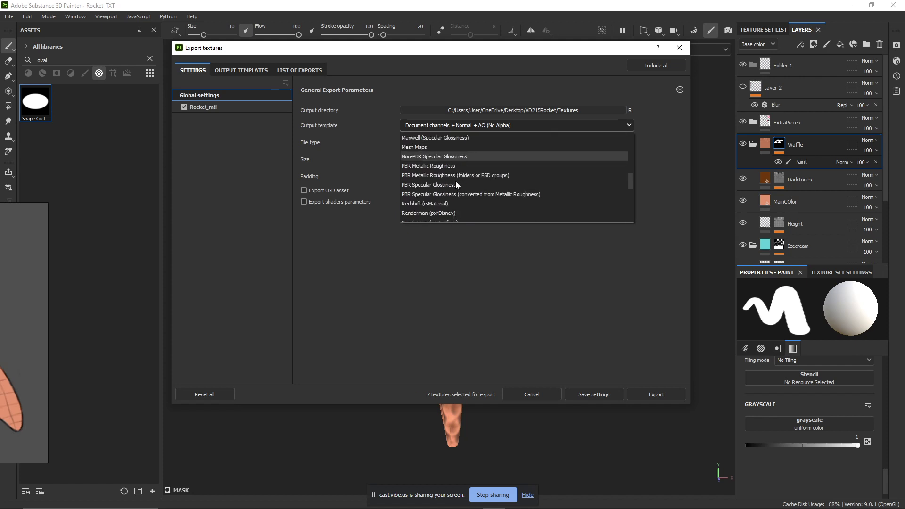
scroll(465, 199, down, 2)
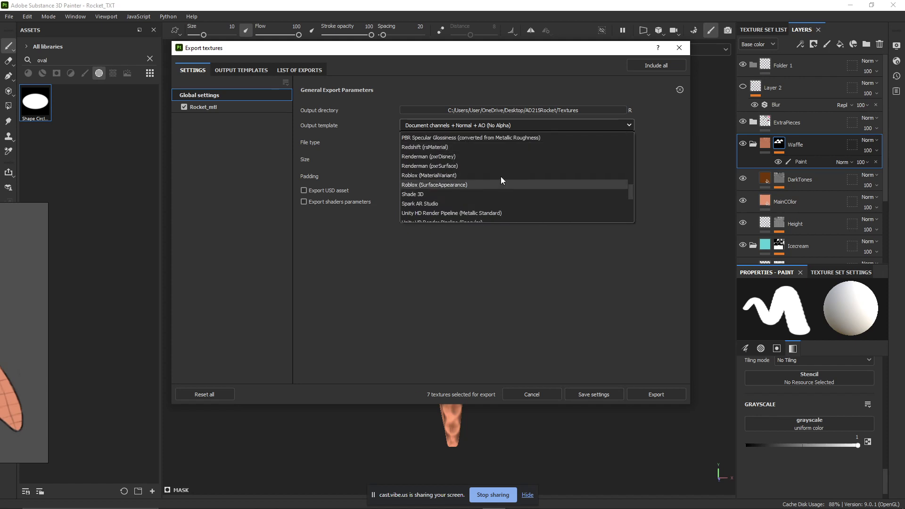
scroll(468, 184, up, 7)
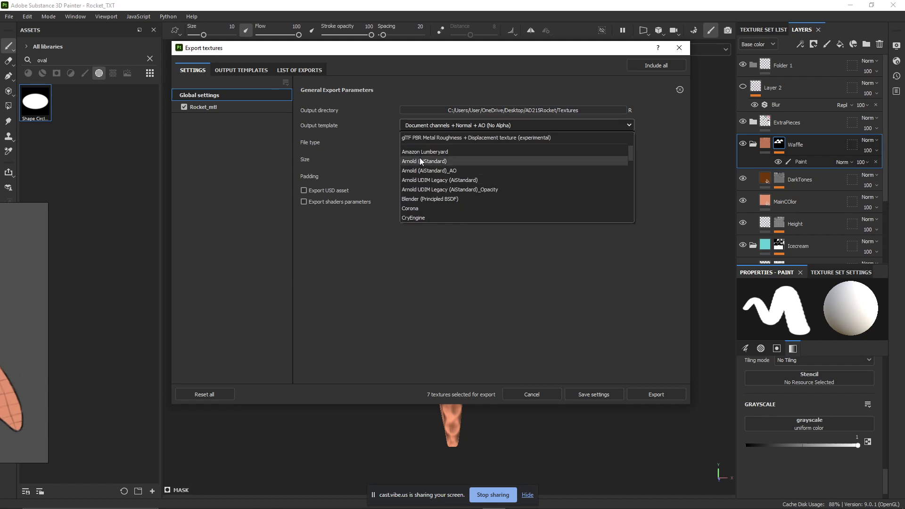
click(421, 160)
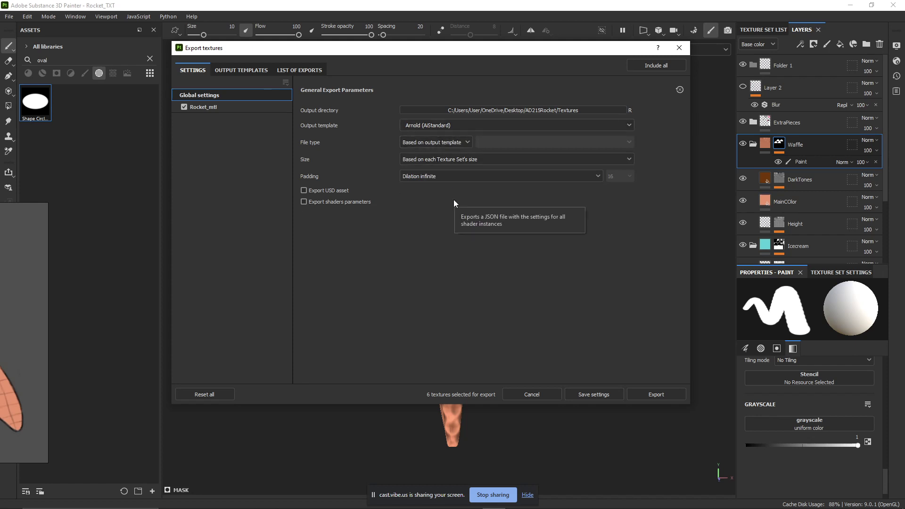
Review the output template presets, the list of textures selected for export and the available file types
click(241, 70)
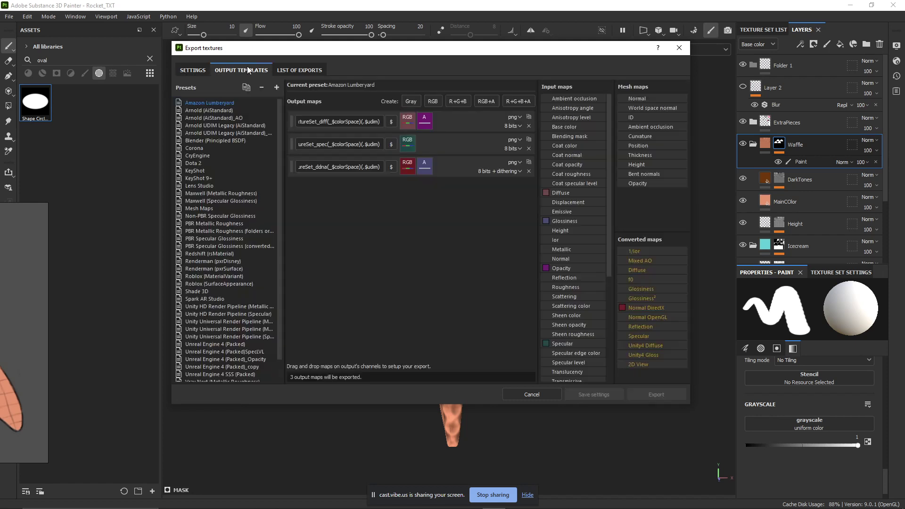
click(295, 70)
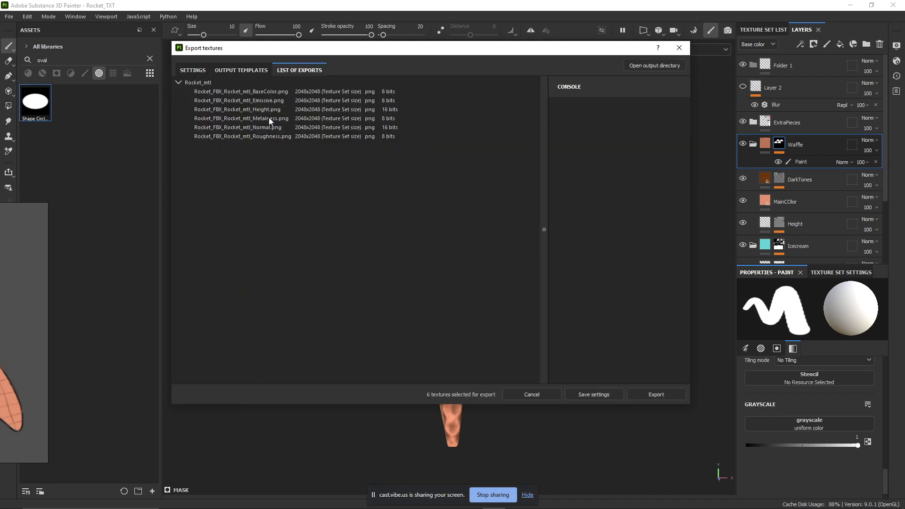
click(193, 70)
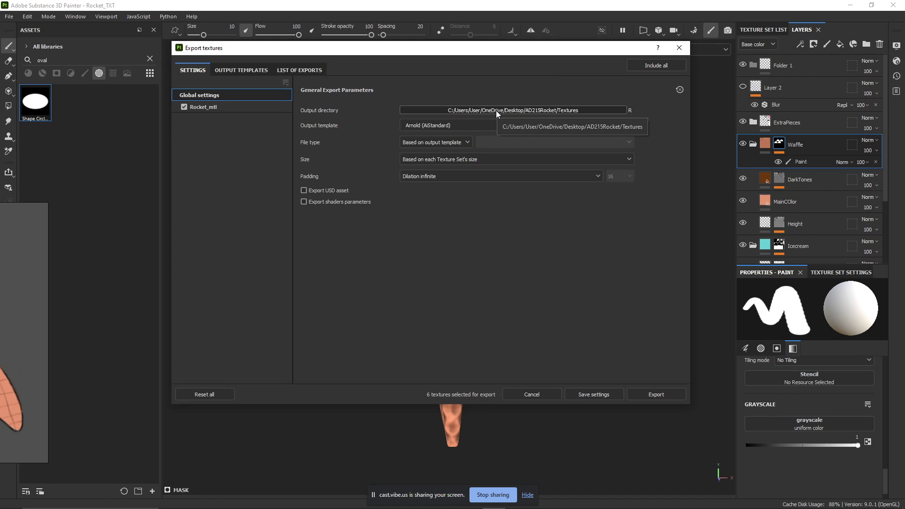
click(449, 145)
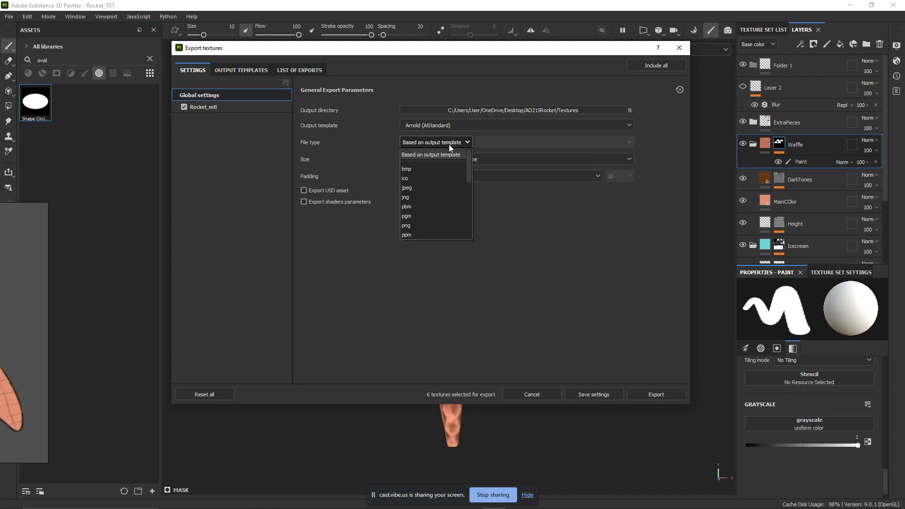
click(435, 146)
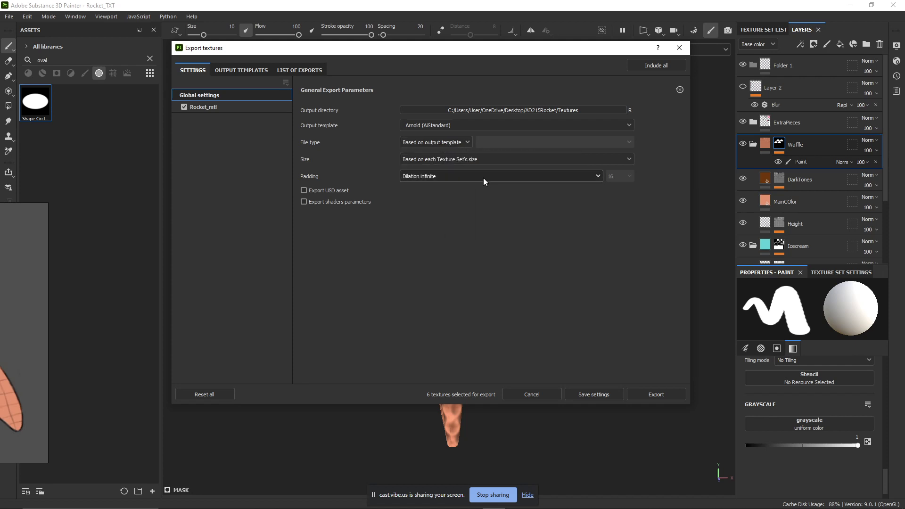
Export the Rocket_mtl textures and open the output directory
click(663, 395)
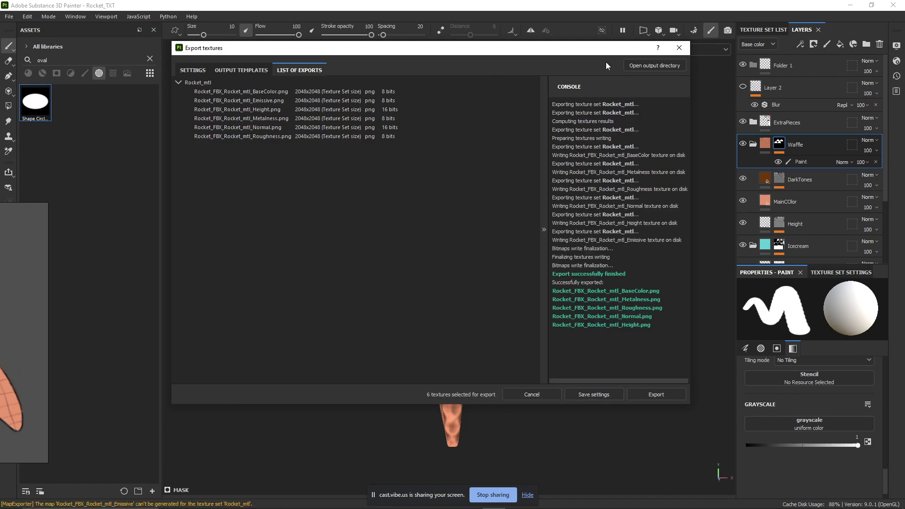
click(650, 65)
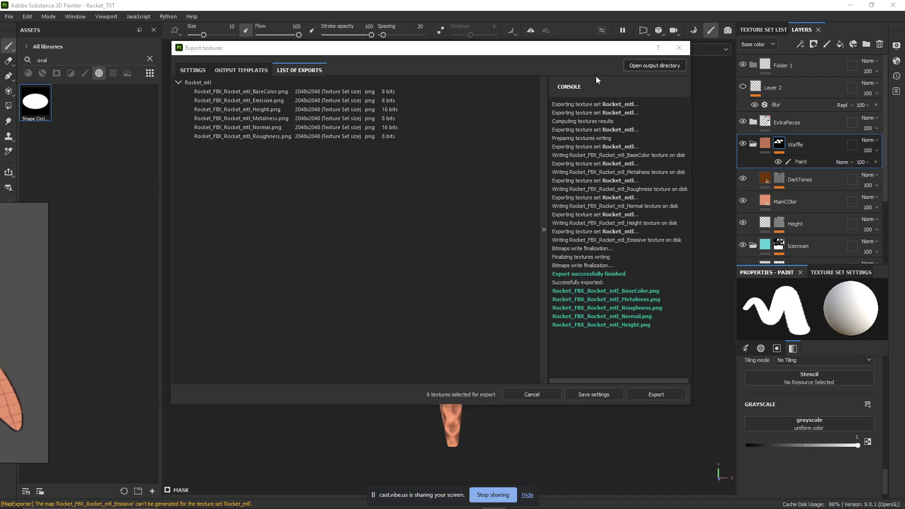
drag(489, 360, 360, 315)
Inspect the exported BaseColor, Height and Metalness images, and close the texture export window
click(260, 249)
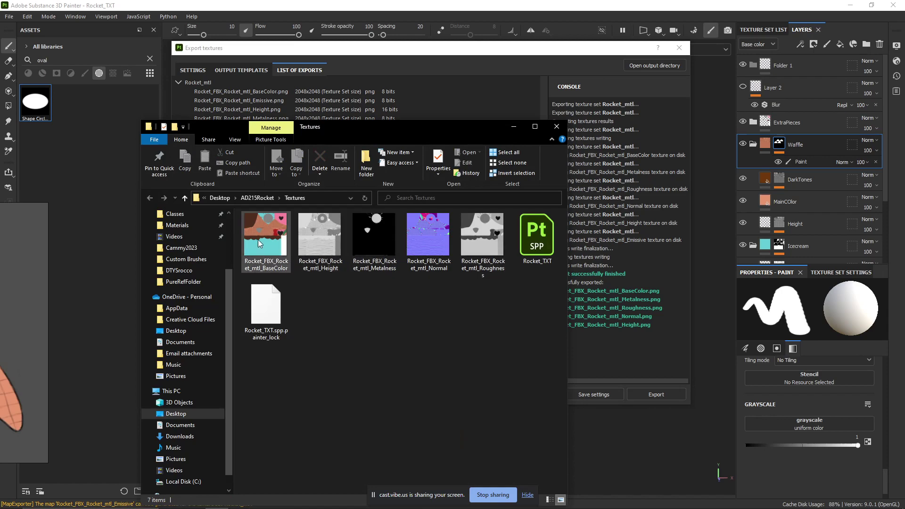
click(256, 240)
double_click(256, 240)
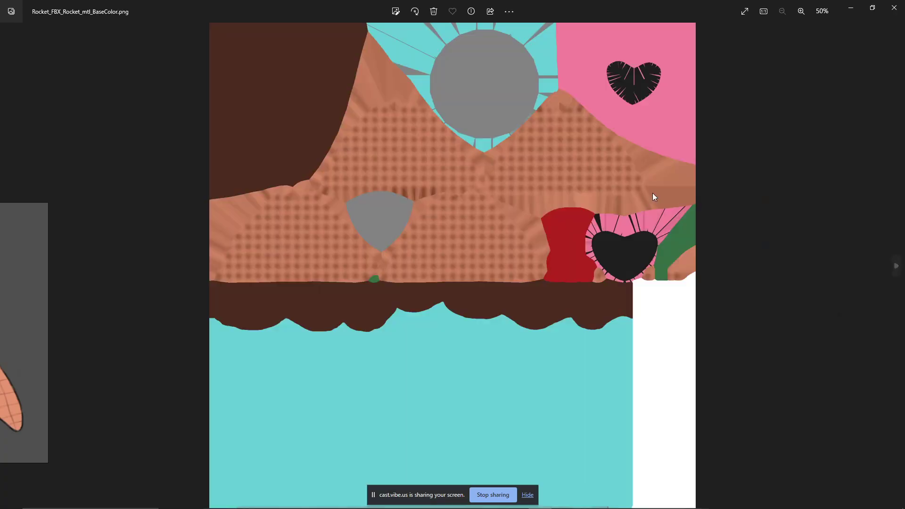
click(894, 7)
click(304, 235)
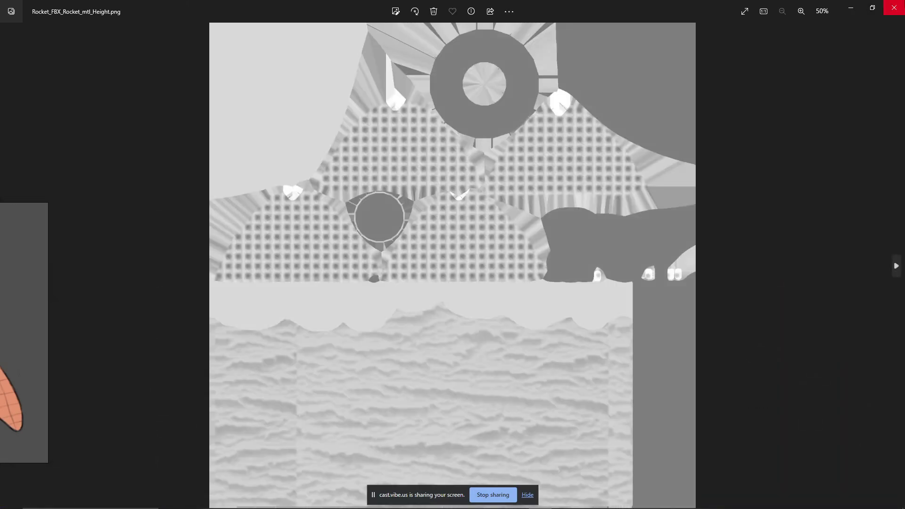
click(894, 7)
double_click(359, 223)
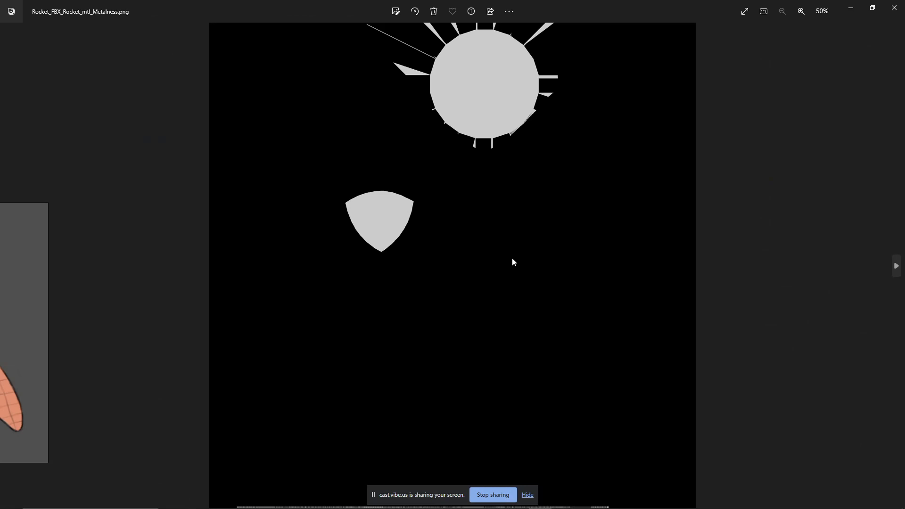
click(894, 7)
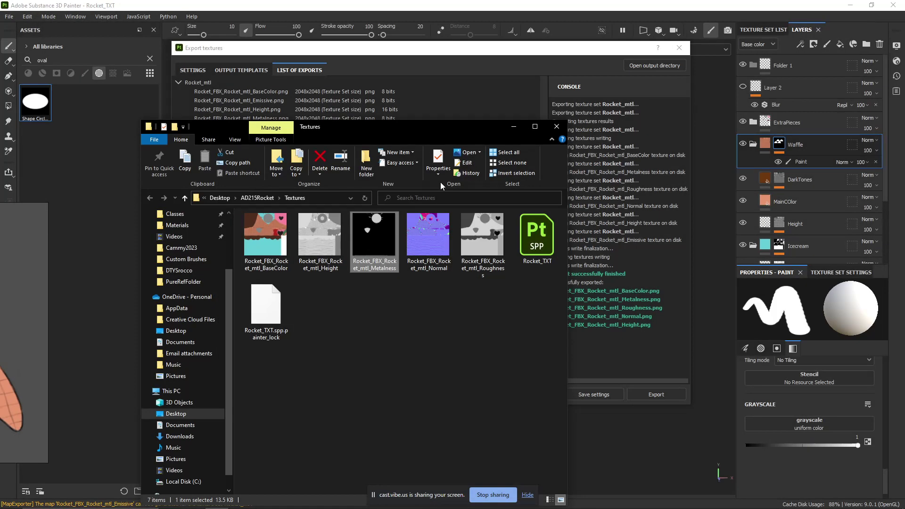
click(679, 47)
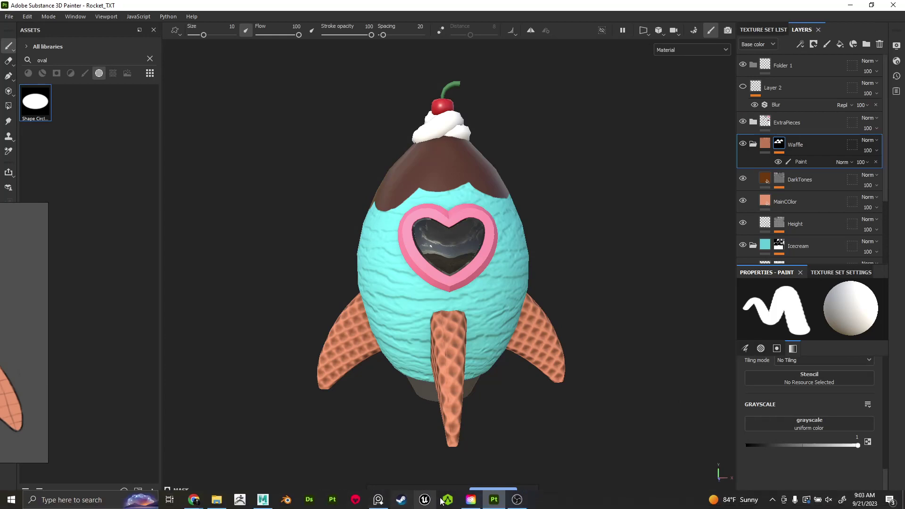
Switch to Maya, select the Rocket_geo mesh and show the attributes of its Rocket_mtl material
click(263, 500)
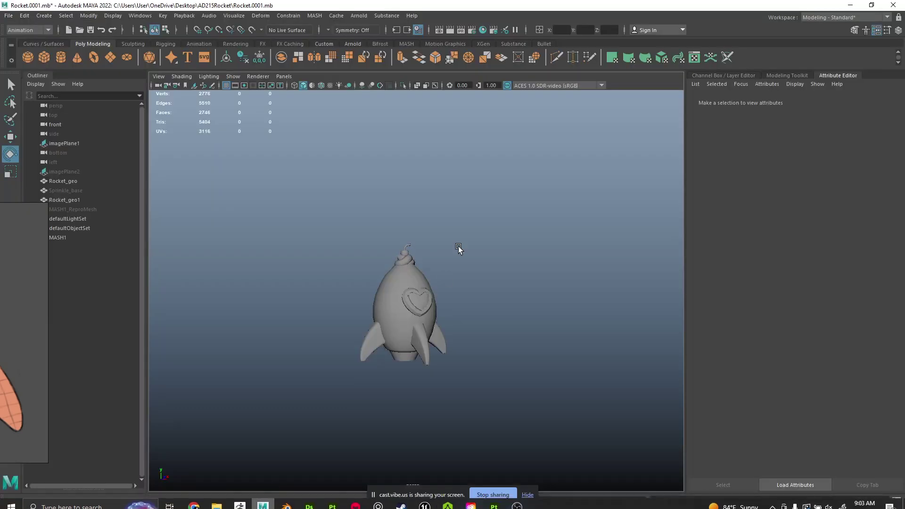
alt+right_drag(459, 249, 475, 338)
alt+drag(523, 324, 500, 353)
alt+middle_drag(499, 352, 520, 259)
alt+right_drag(520, 260, 545, 334)
click(413, 162)
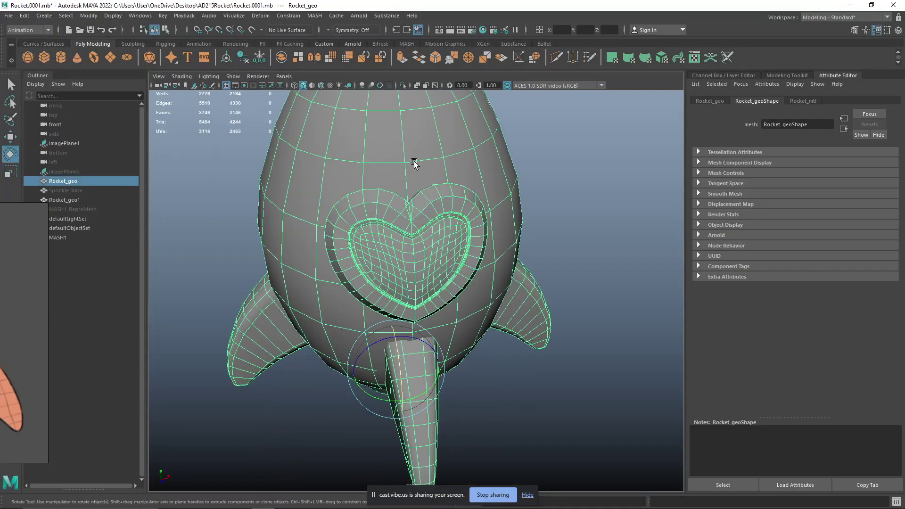
alt+middle_drag(609, 153, 590, 220)
click(810, 102)
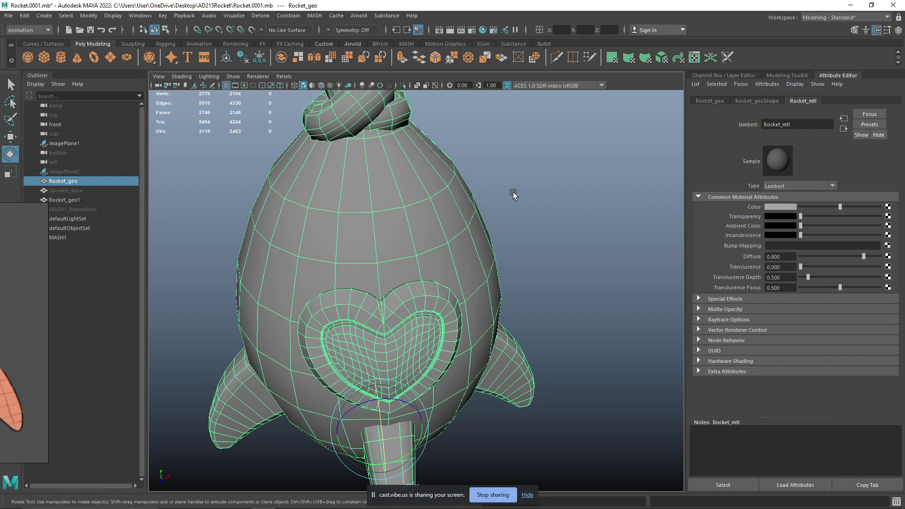
Deselect the rocket mesh and switch the menu set from Animation to Modeling
scroll(442, 207, down, 5)
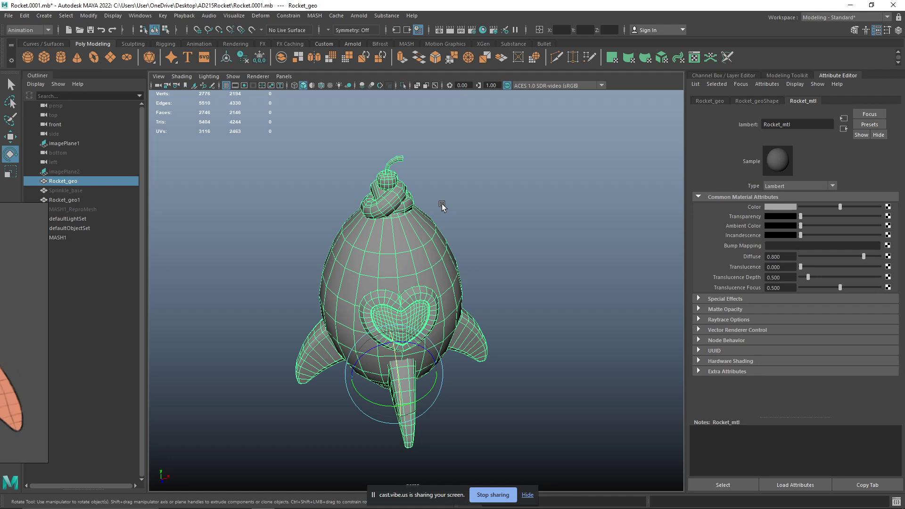
scroll(448, 272, down, 2)
scroll(471, 267, up, 4)
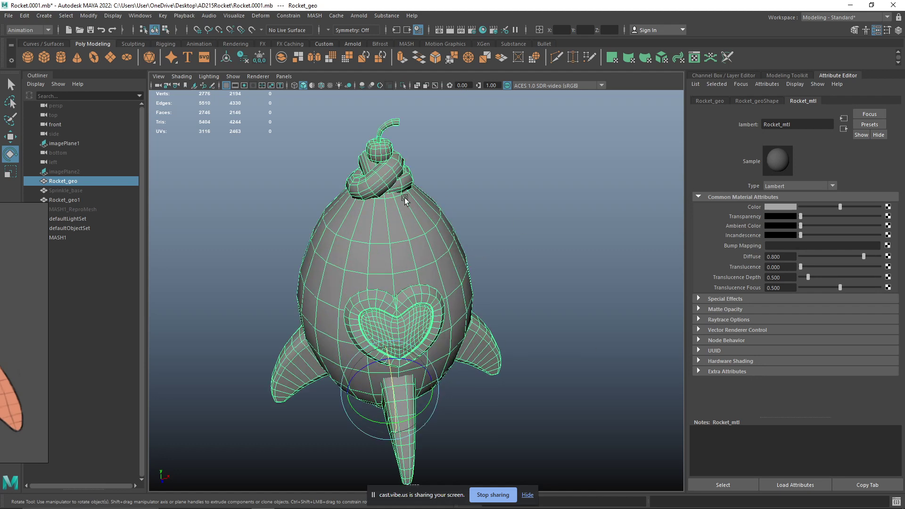
click(186, 218)
click(48, 30)
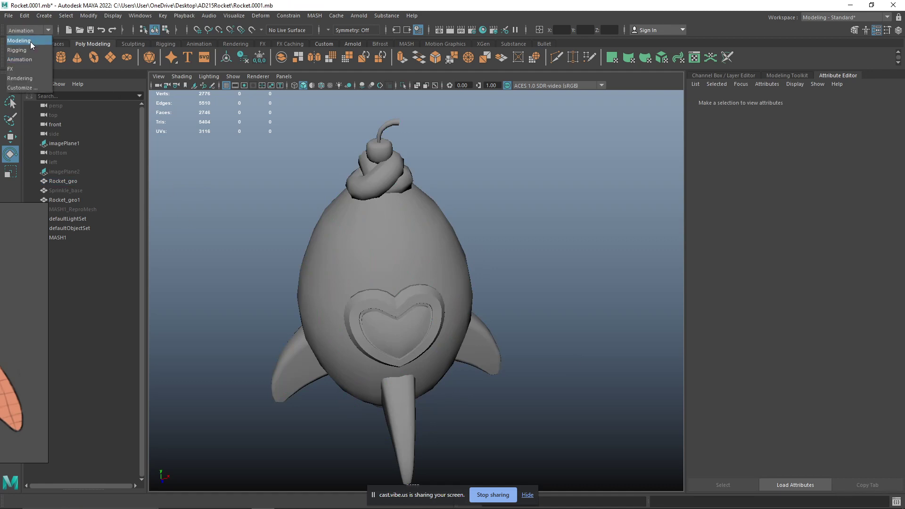
click(31, 44)
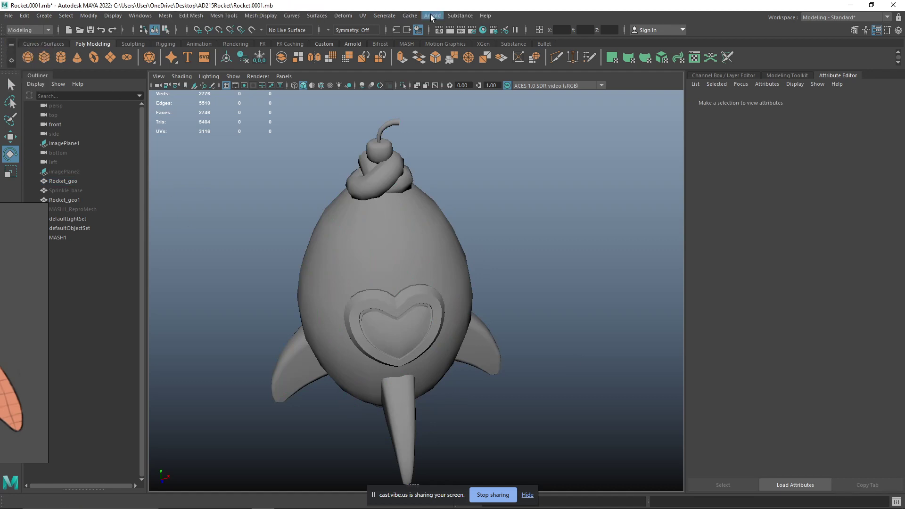
Check in the Plug-in Manager whether the Substance plug-ins are loaded, filtering the list by "subs"
click(458, 15)
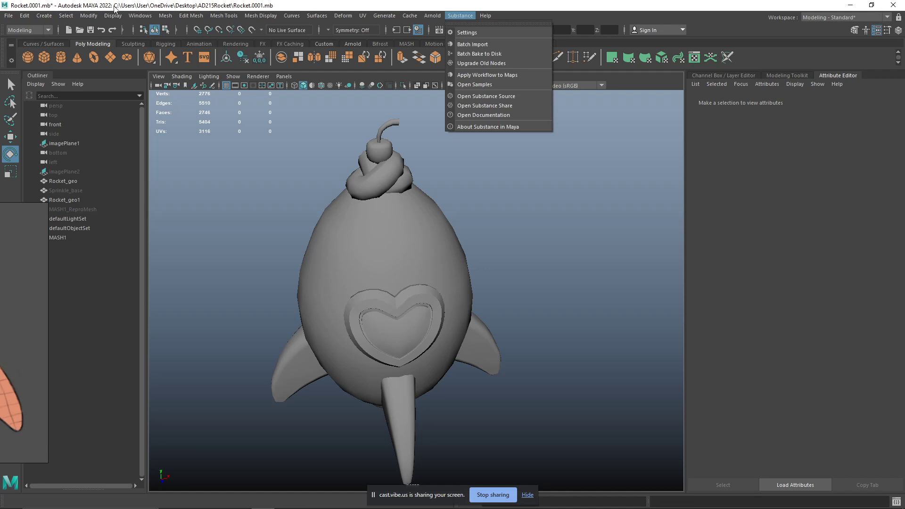
click(138, 17)
click(137, 17)
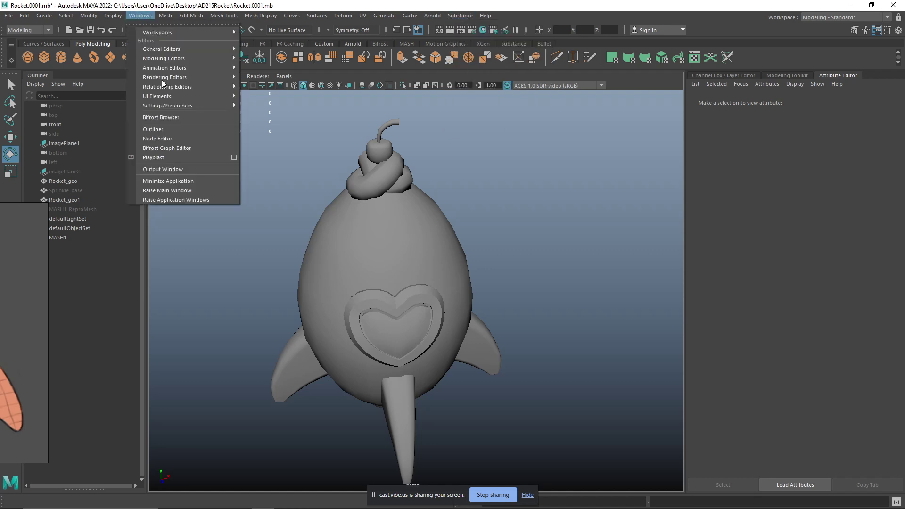
mouse_move(227, 106)
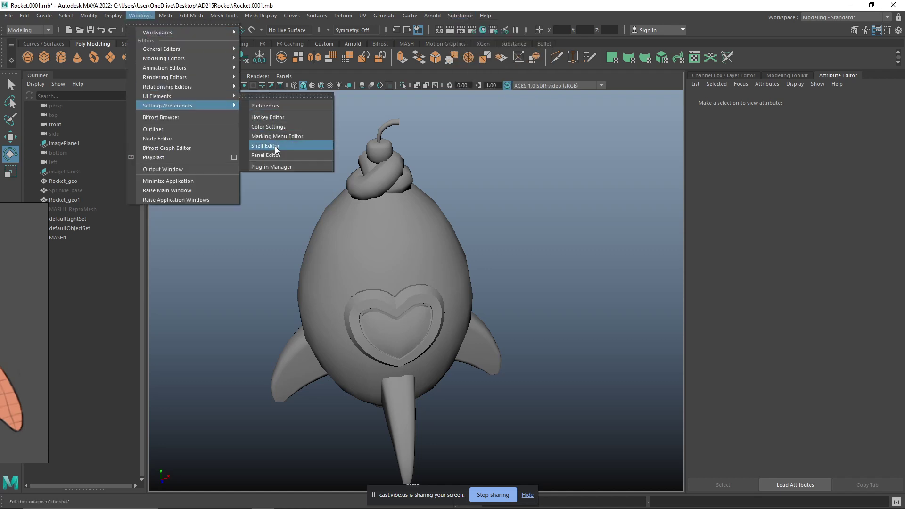
click(274, 169)
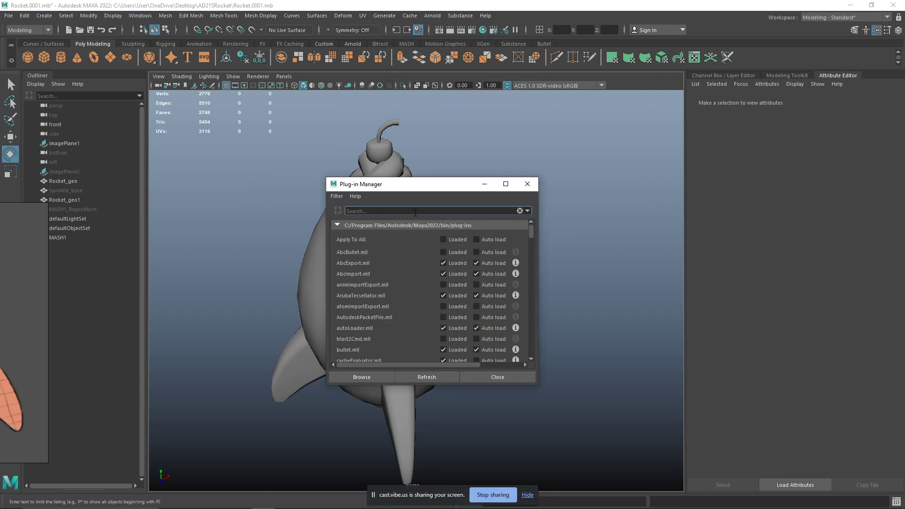
text(bs)
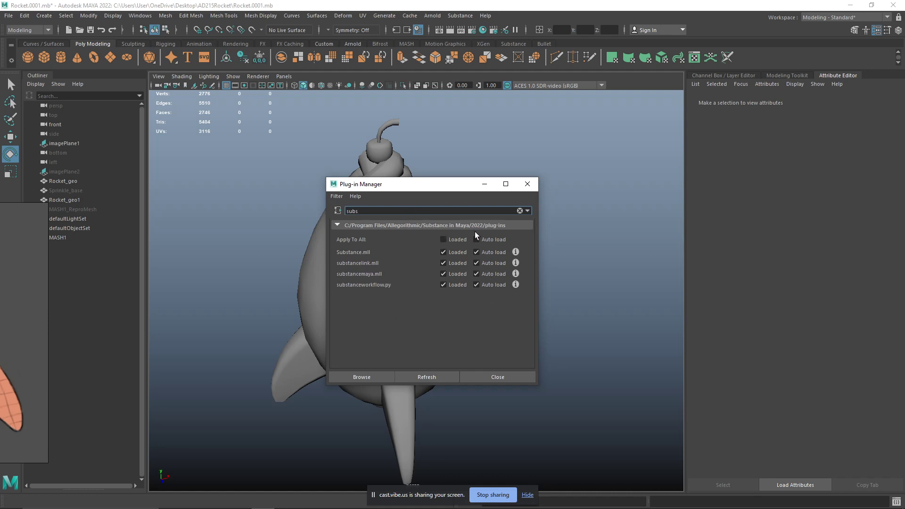
click(491, 377)
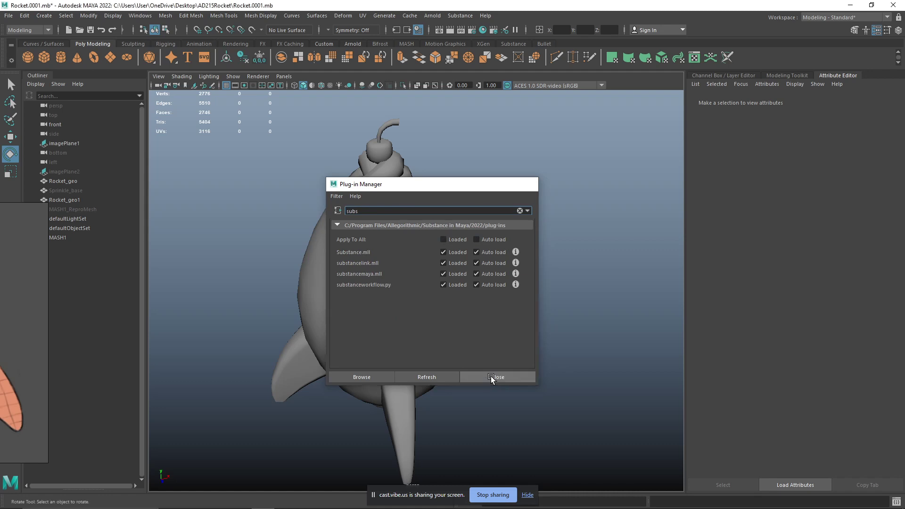
Open Substance's Apply Workflow to Maps dialog and choose Arnold as the workflow
click(457, 15)
mouse_move(467, 15)
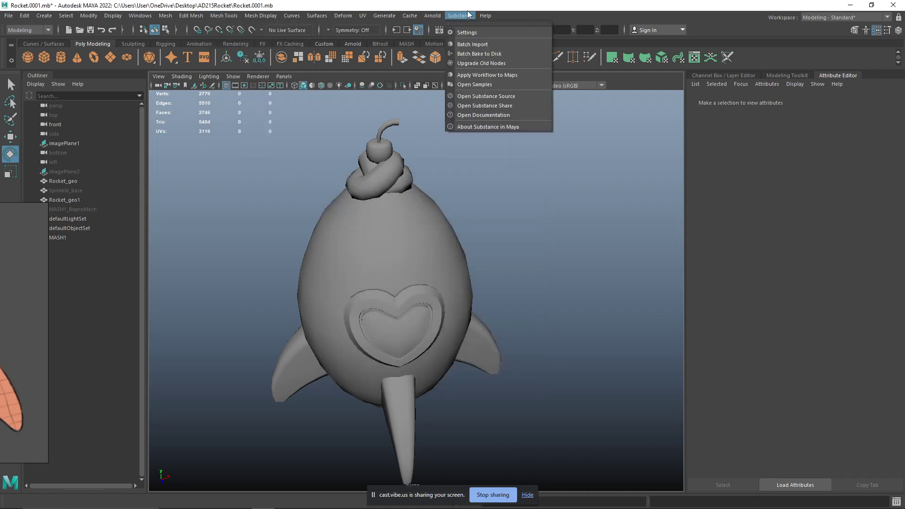
click(502, 75)
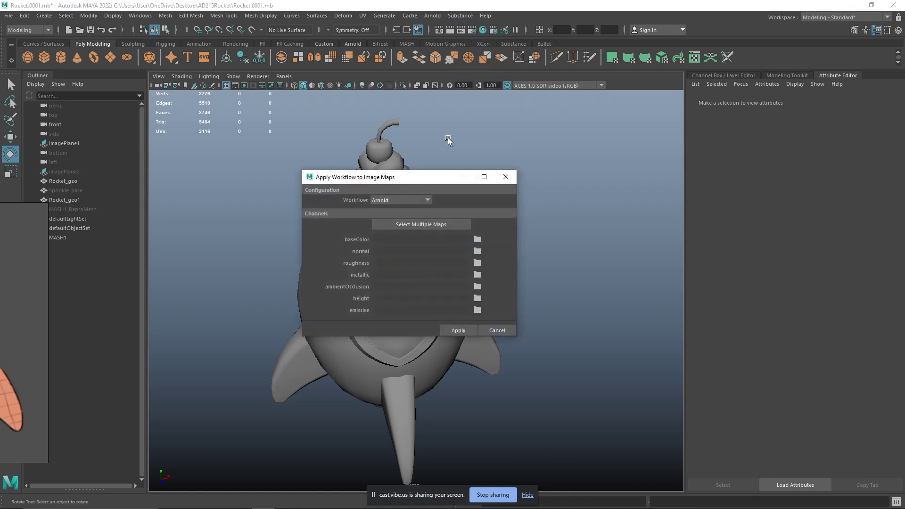
drag(406, 181, 410, 140)
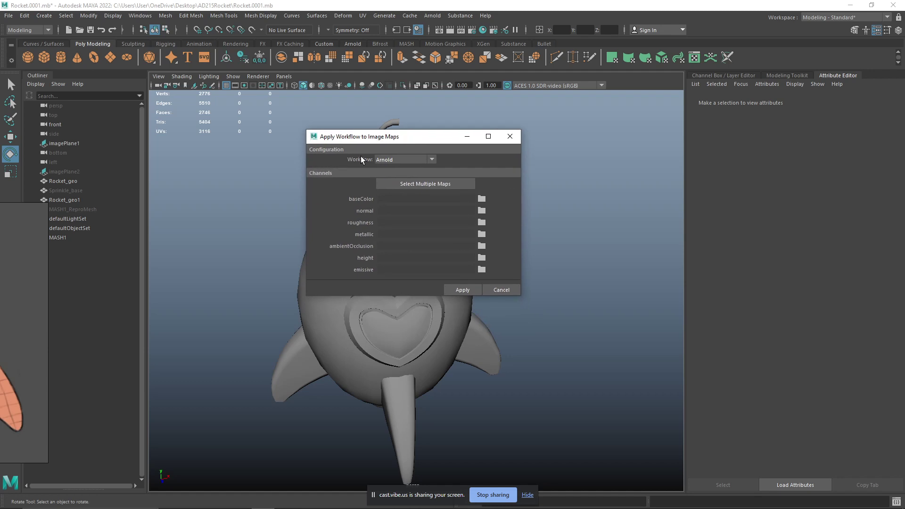
click(404, 160)
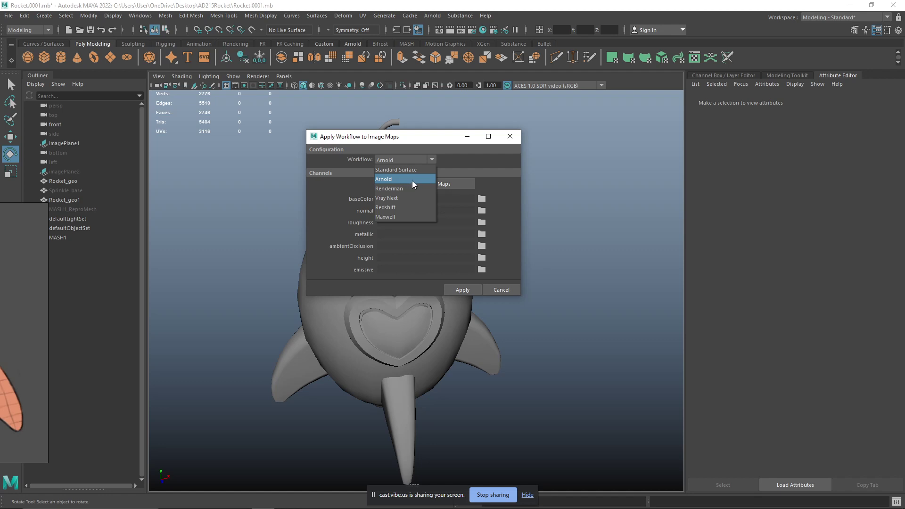
click(398, 181)
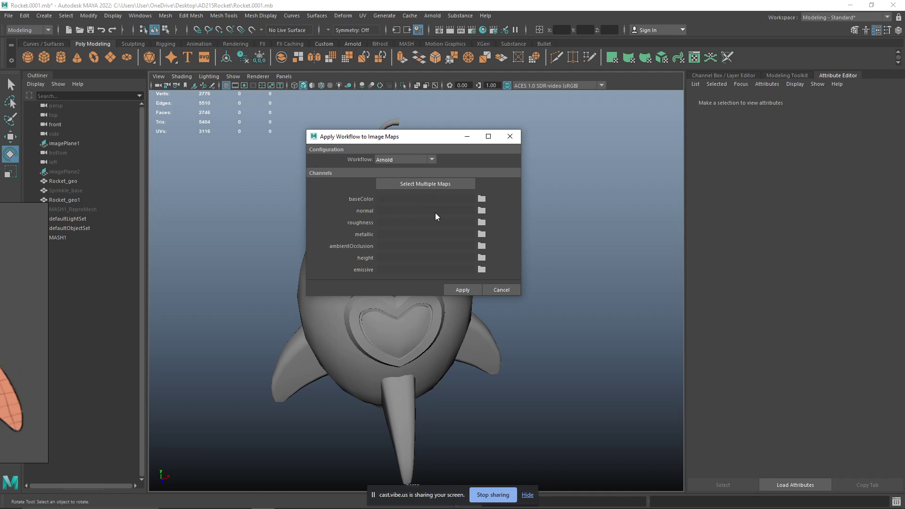
Load the Normal, Height, BaseColor, Roughness and Metalness PNG maps together from the AD215Rocket Textures folder on the desktop
click(425, 185)
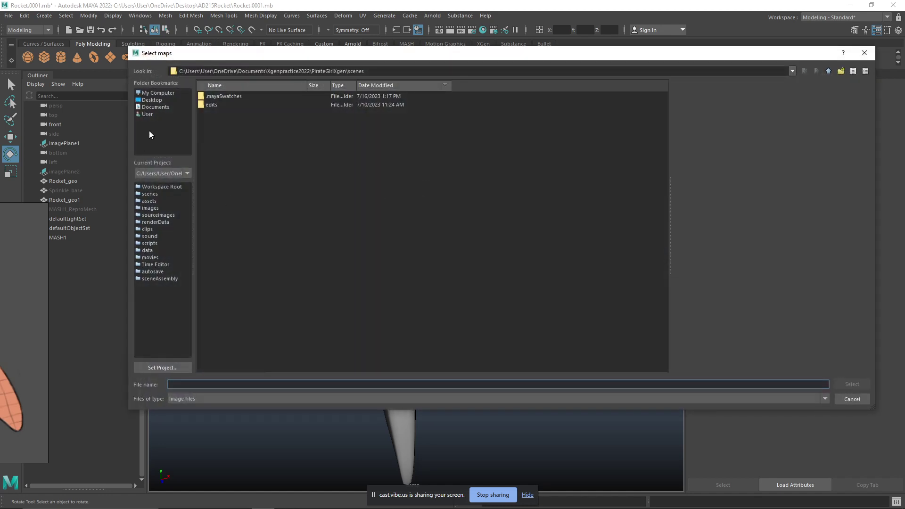
click(152, 103)
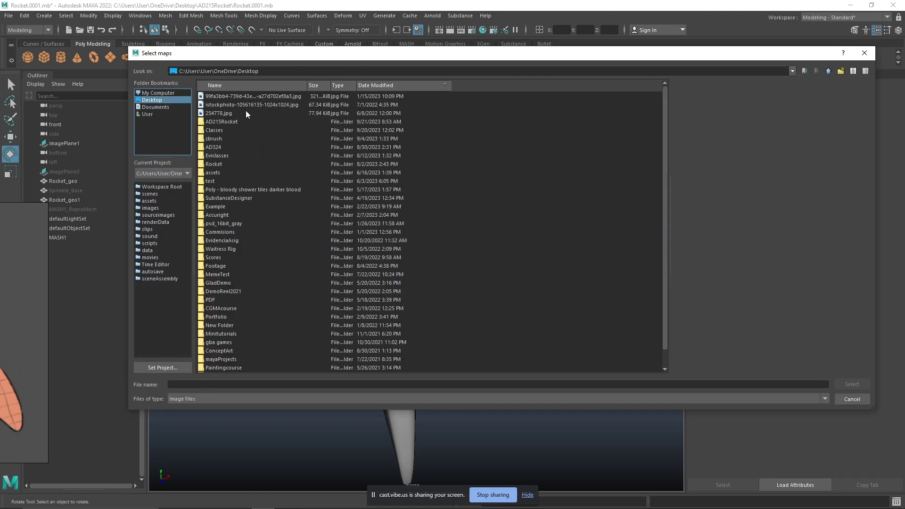
click(229, 122)
double_click(229, 122)
double_click(221, 113)
drag(238, 178, 216, 97)
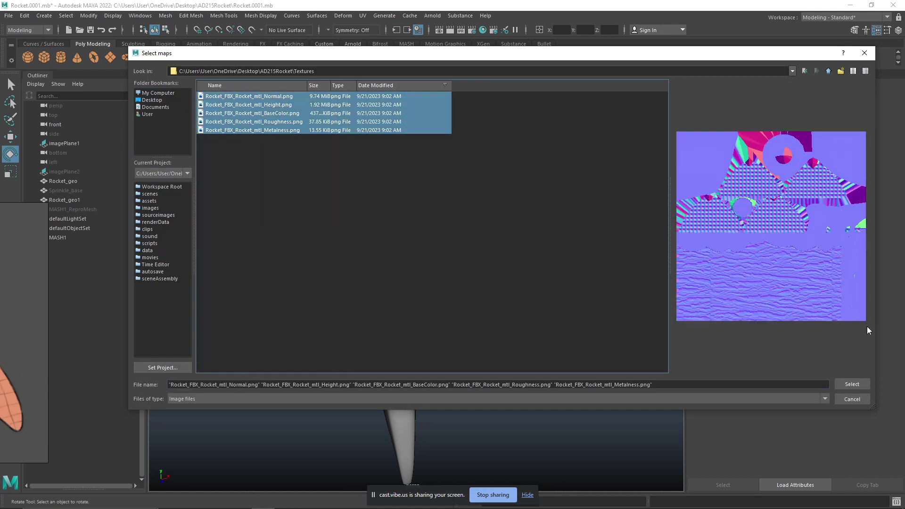
click(852, 384)
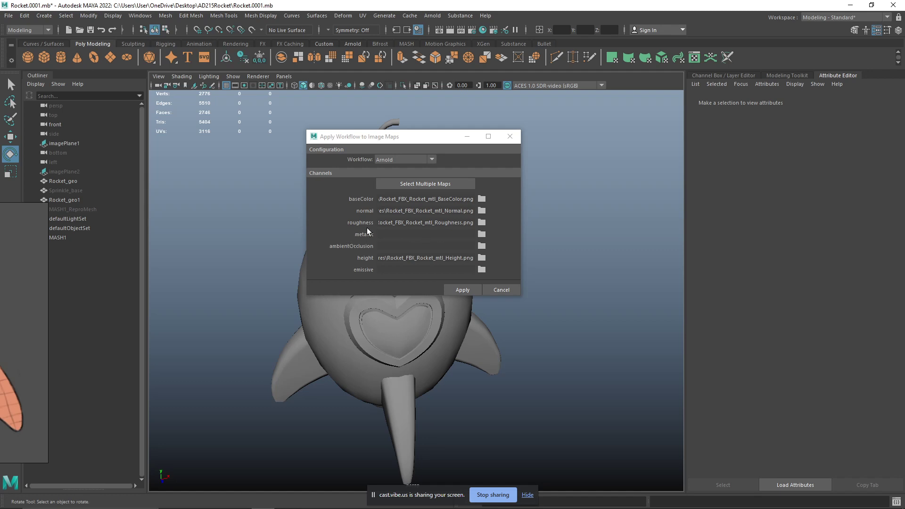
Assign Rocket_FBX_Rocket_mtl_Metalness.png to the metallic channel and apply the workflow
click(482, 234)
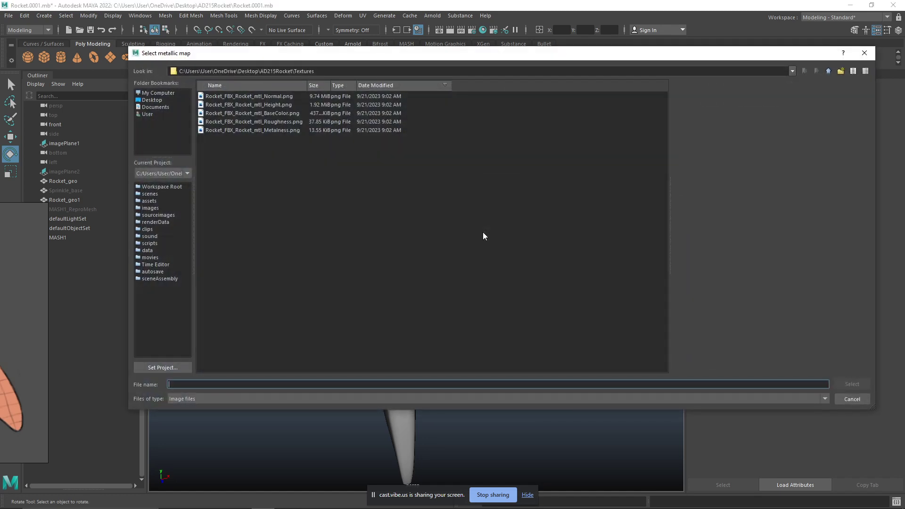
click(277, 130)
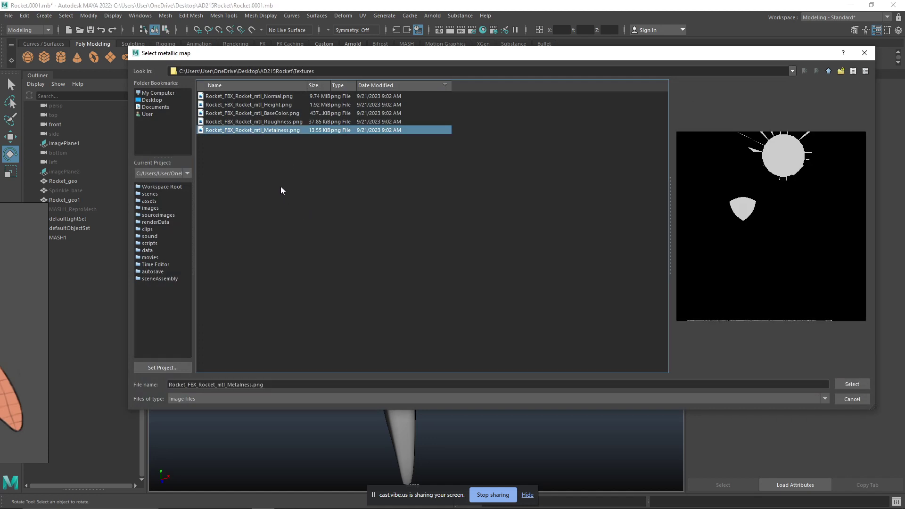
drag(380, 57, 407, 126)
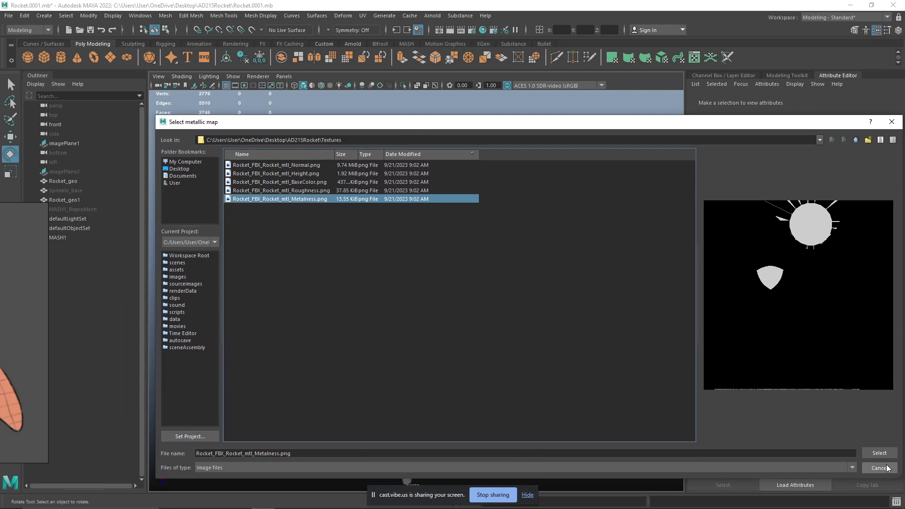
click(872, 454)
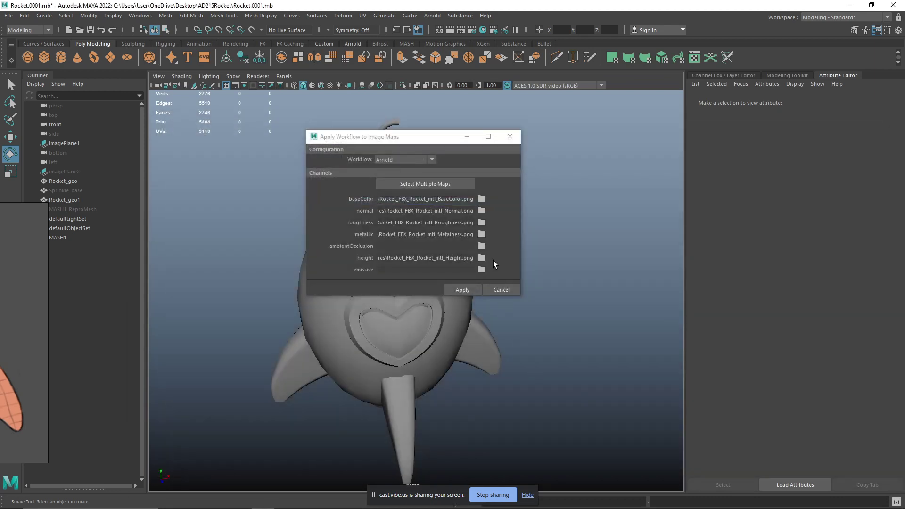
click(461, 290)
Hide the Rocket_geo1 mesh and select Rocket_geo
scroll(451, 301, down, 3)
click(405, 250)
scroll(362, 337, up, 4)
scroll(363, 331, down, 3)
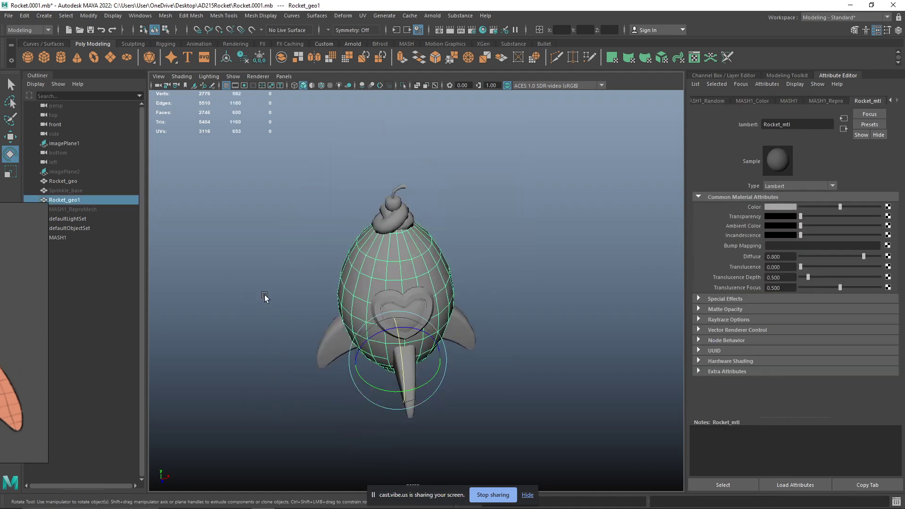
key(h)
click(73, 182)
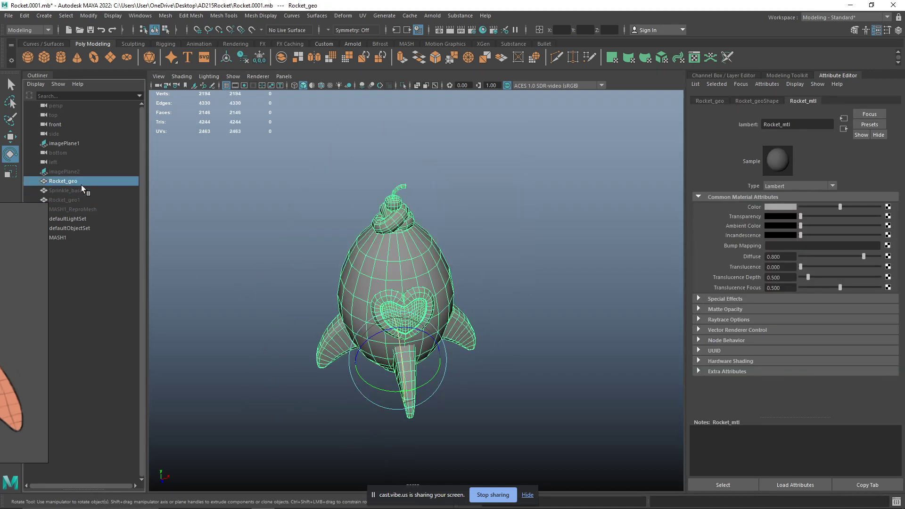
Assign the existing aiStandardSurface1 material to Rocket_geo and show the material's attributes
scroll(384, 218, up, 5)
scroll(384, 218, down, 3)
right_drag(374, 153, 454, 400)
alt+drag(521, 356, 488, 226)
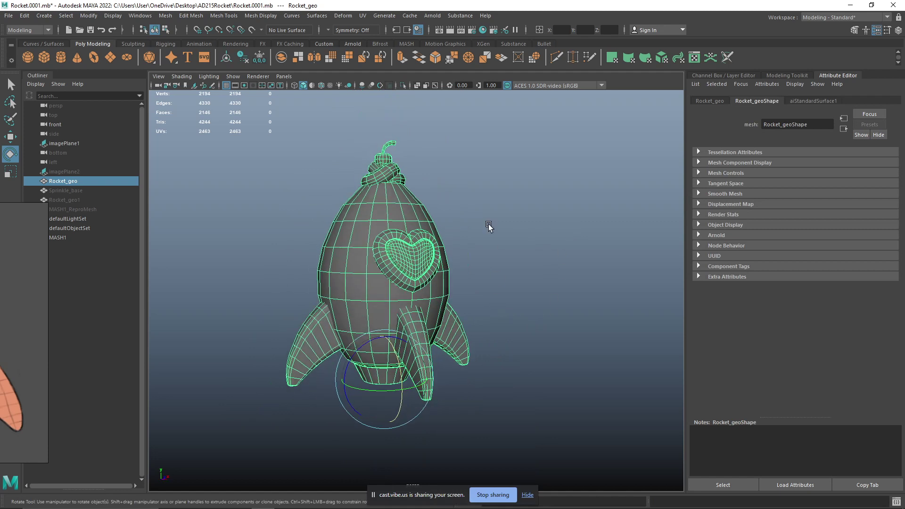
click(812, 102)
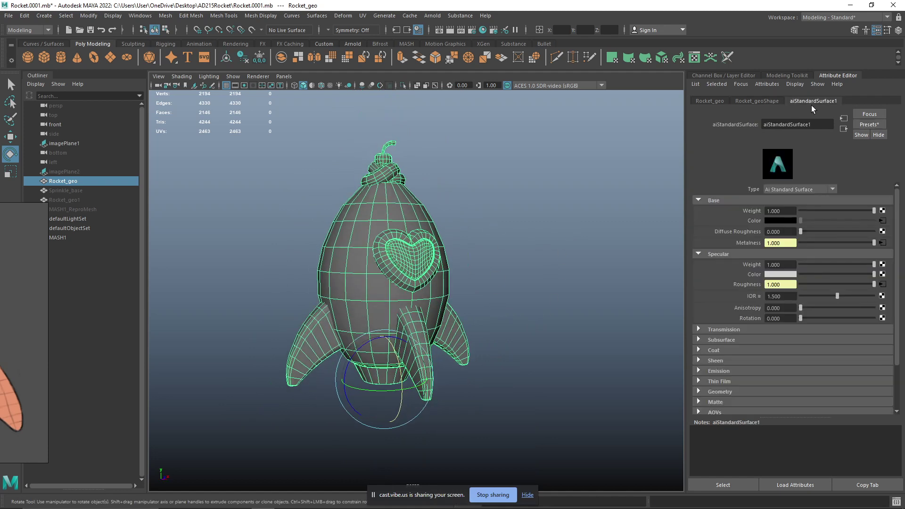
Rename the rocket's aiStandardSurface material as Rocket_mat
drag(809, 127, 743, 125)
text(Rocket_mat)
key(Return)
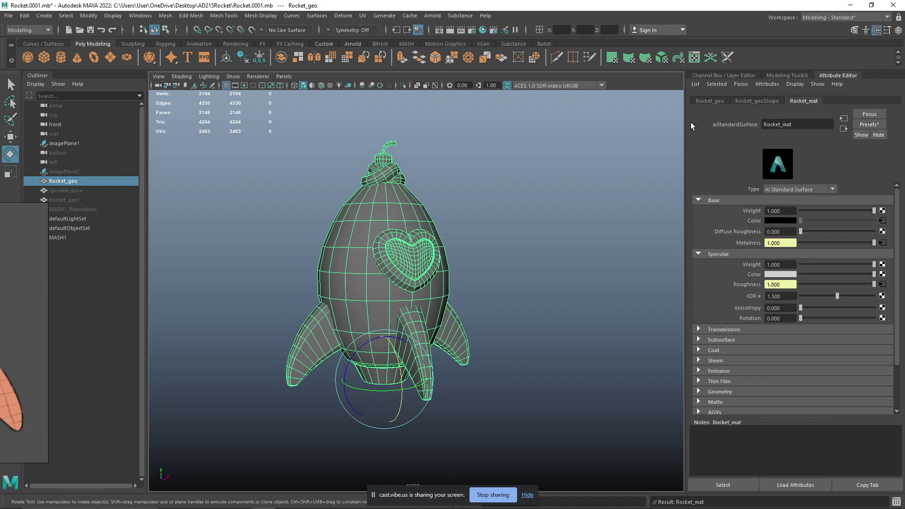
Turn on textured display in the viewport, deselect the rocket and inspect its textures from several sides
mouse_move(556, 253)
alt+mouse_down()
mouse_move(513, 221)
mouse_move(569, 325)
mouse_move(564, 252)
alt+mouse_up()
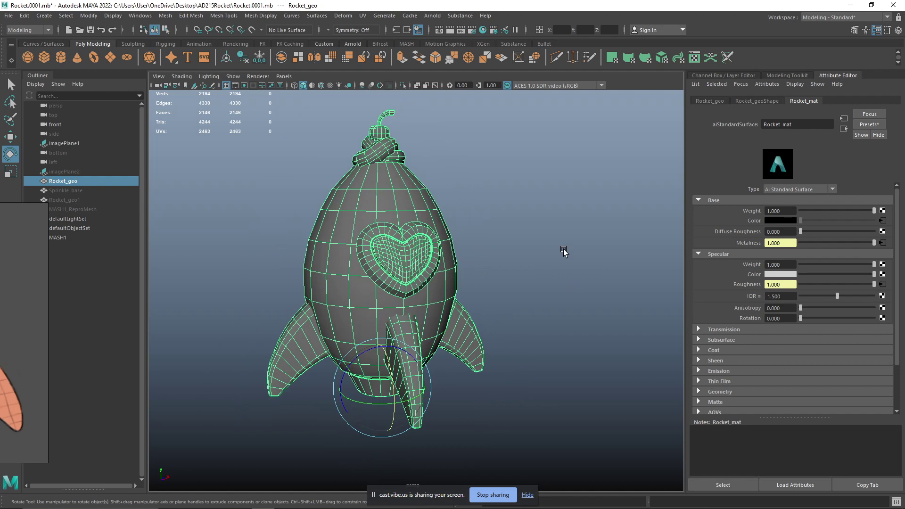
key(6)
alt+drag(564, 253, 515, 239)
click(515, 288)
alt+right_drag(515, 292, 556, 291)
alt+drag(556, 290, 531, 290)
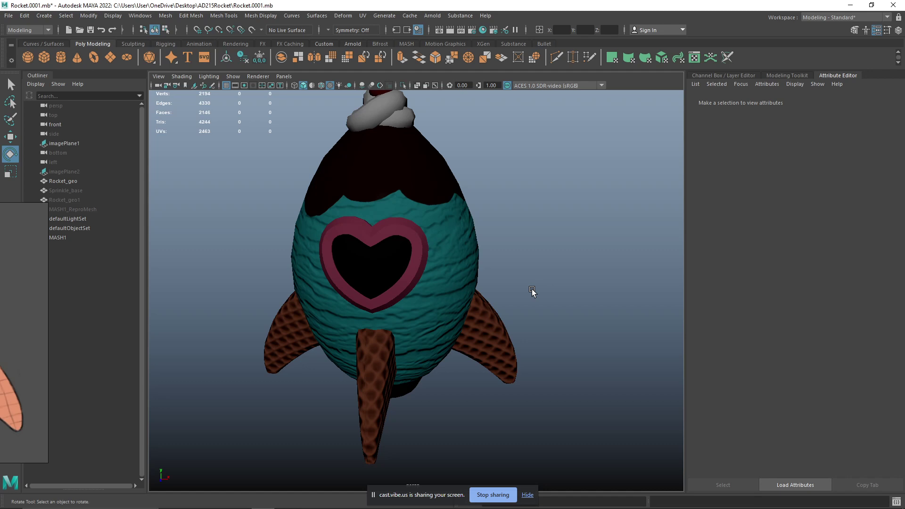
alt+drag(532, 289, 511, 310)
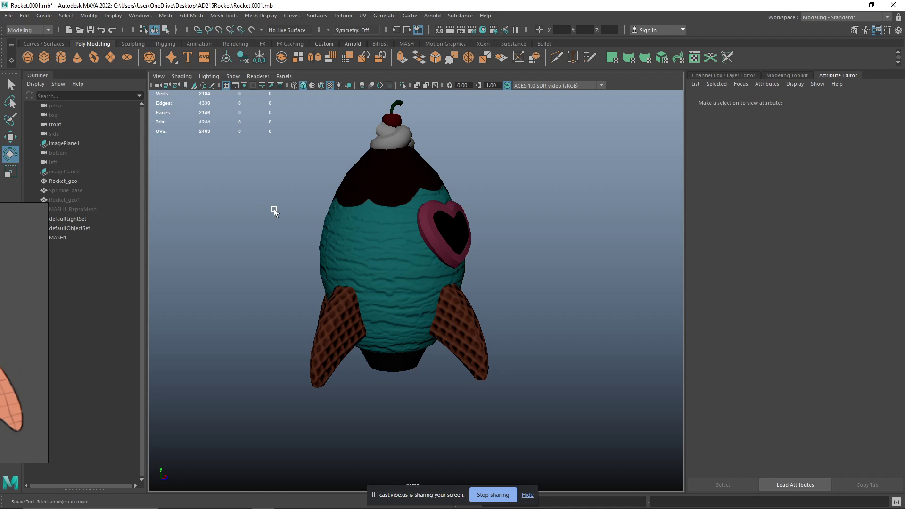
Create a polygon plane and scale it up uniformly into a large floor beneath the rocket
click(110, 59)
alt+middle_drag(528, 176, 513, 204)
key(r)
drag(381, 389, 735, 365)
alt+right_drag(674, 330, 632, 307)
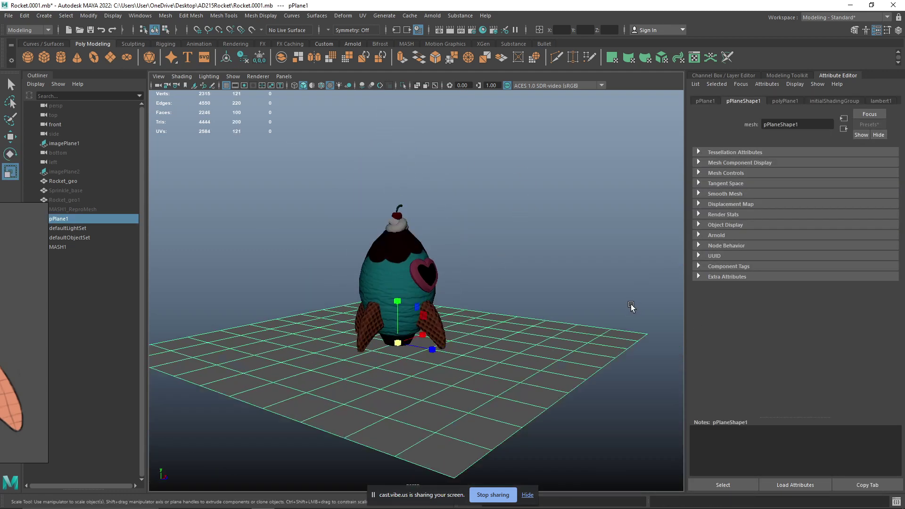
alt+drag(424, 306, 462, 346)
drag(403, 328, 408, 329)
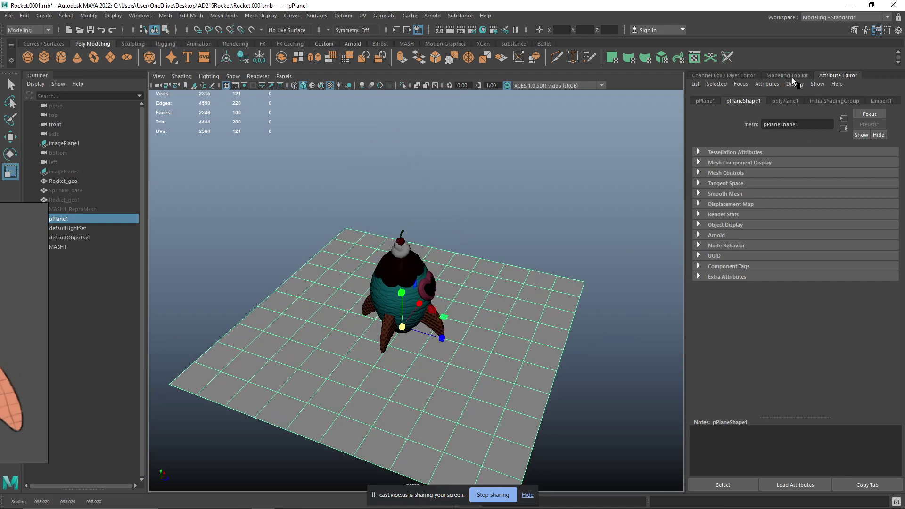
Set the floor plane's width and height subdivisions to 1
click(783, 101)
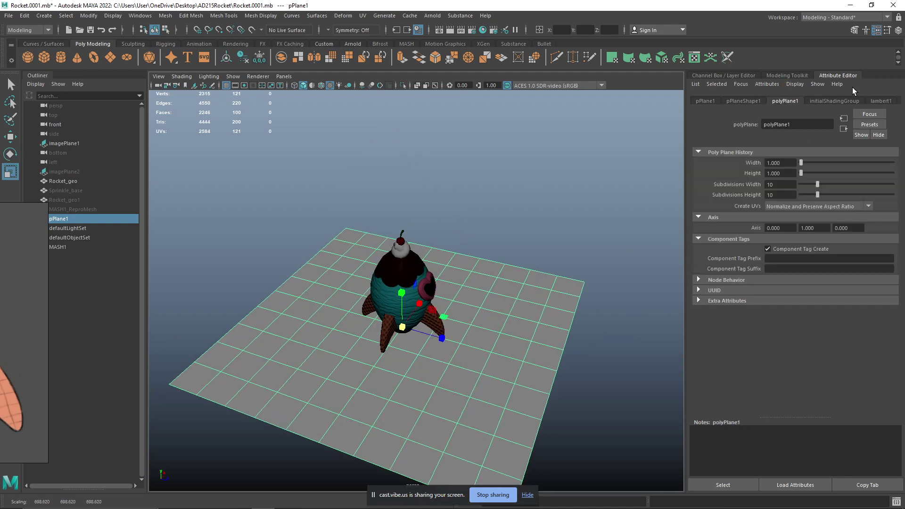
drag(817, 184, 795, 189)
alt+middle_drag(488, 204, 602, 179)
scroll(348, 223, up, 4)
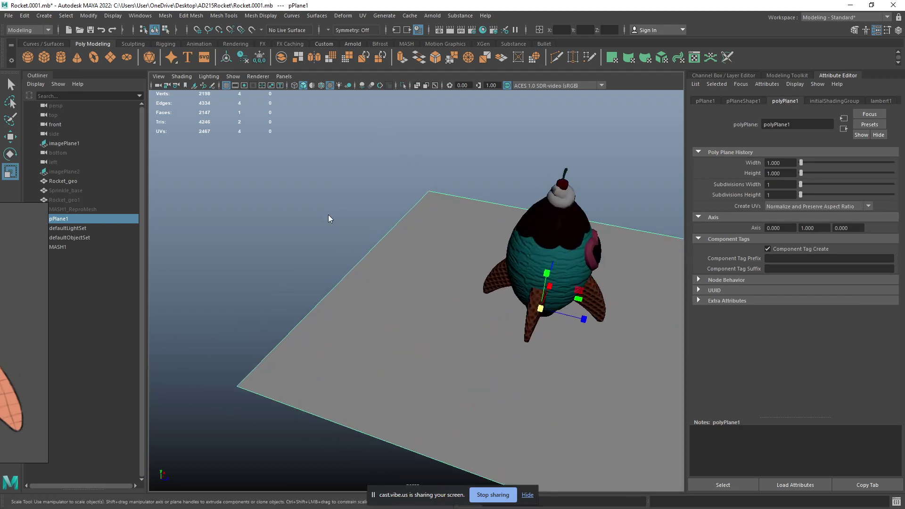
Extrude the floor plane's back edge straight up to form a tall wall behind the rocket
right_drag(330, 218, 330, 188)
click(341, 276)
key(w)
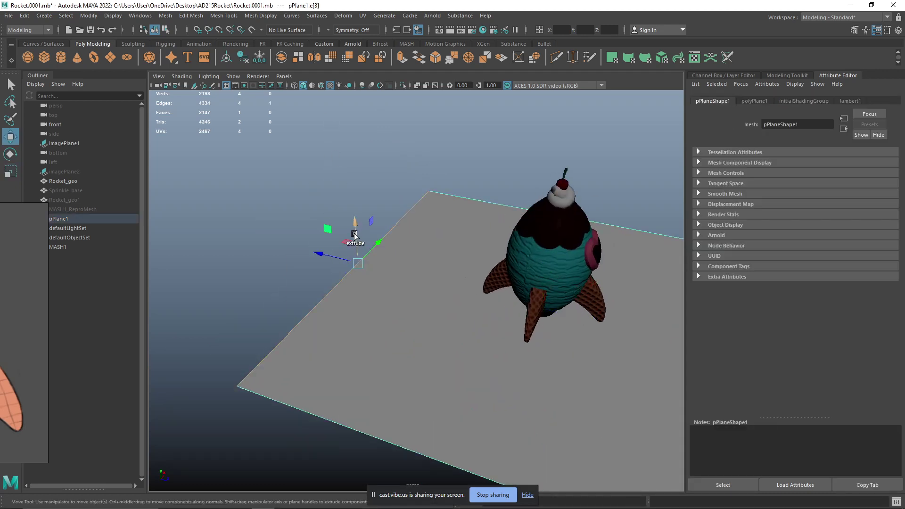
shift+drag(356, 240, 359, 4)
scroll(398, 202, down, 4)
alt+drag(397, 202, 422, 200)
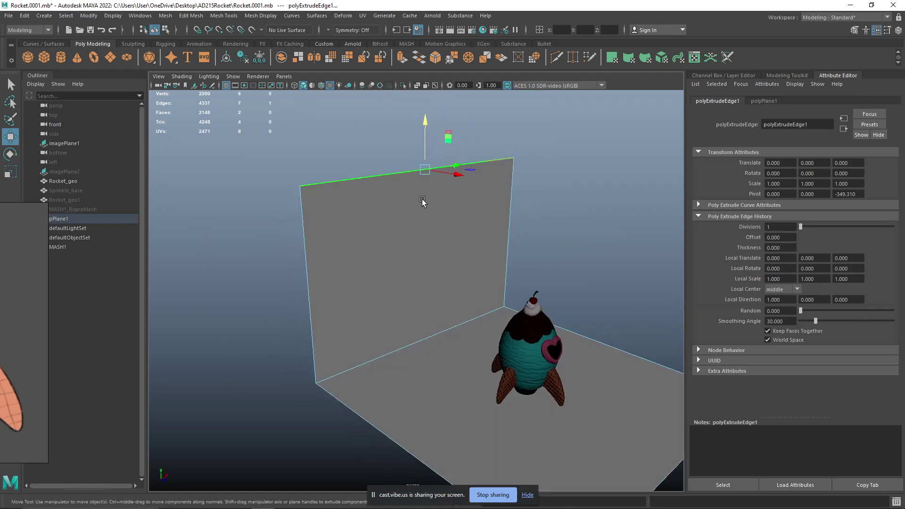
drag(423, 134, 457, 203)
Bevel the edge between floor and wall with five segments into a smooth curved backdrop, and return to object selection
click(407, 222)
scroll(372, 313, up, 5)
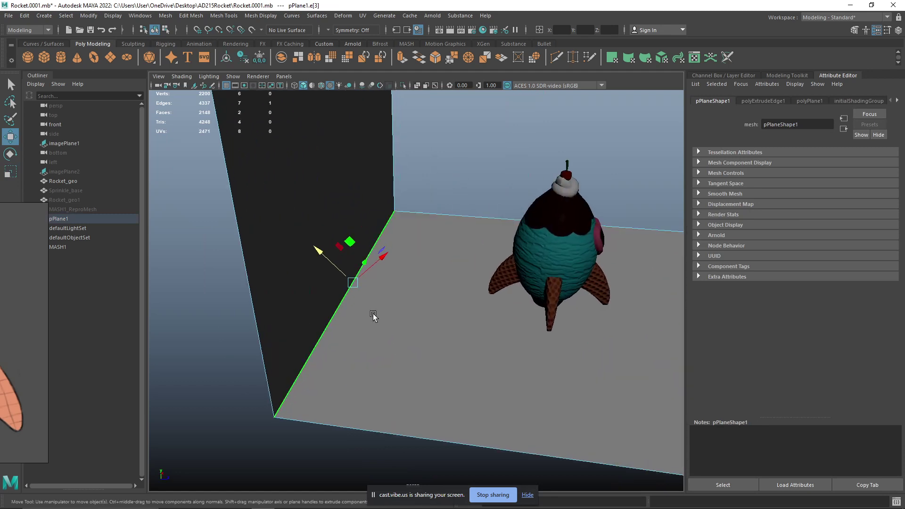
scroll(397, 322, down, 5)
alt+drag(397, 324, 418, 307)
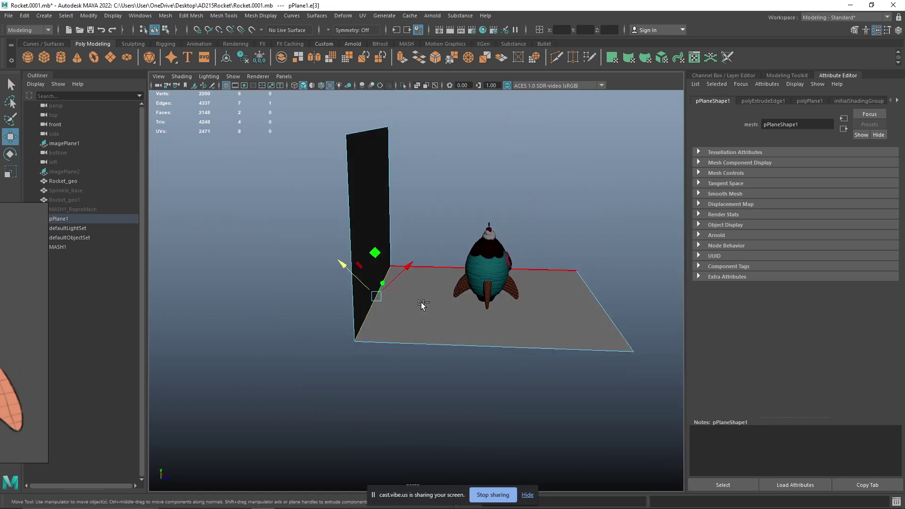
key(ctrl+b)
click(370, 129)
middle_drag(370, 129, 388, 135)
click(369, 124)
alt+drag(603, 170, 516, 205)
right_drag(516, 202, 609, 155)
scroll(603, 163, down, 5)
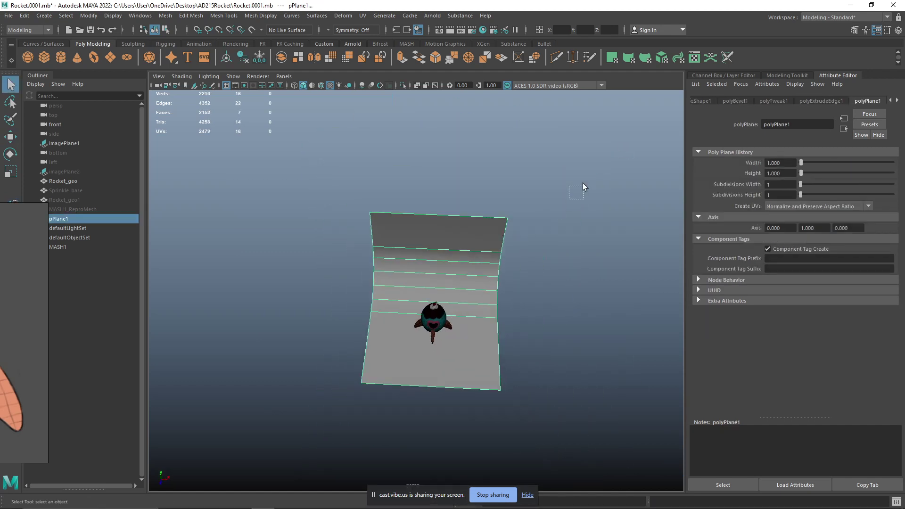
Scale the curved backdrop wider sideways so it extends well past both sides of the rocket, and deselect it
click(580, 189)
key(e)
click(470, 273)
key(r)
drag(475, 328, 566, 333)
alt+drag(416, 318, 707, 276)
scroll(620, 296, up, 5)
alt+drag(620, 296, 598, 185)
click(576, 151)
alt+drag(576, 151, 517, 128)
scroll(518, 128, up, 4)
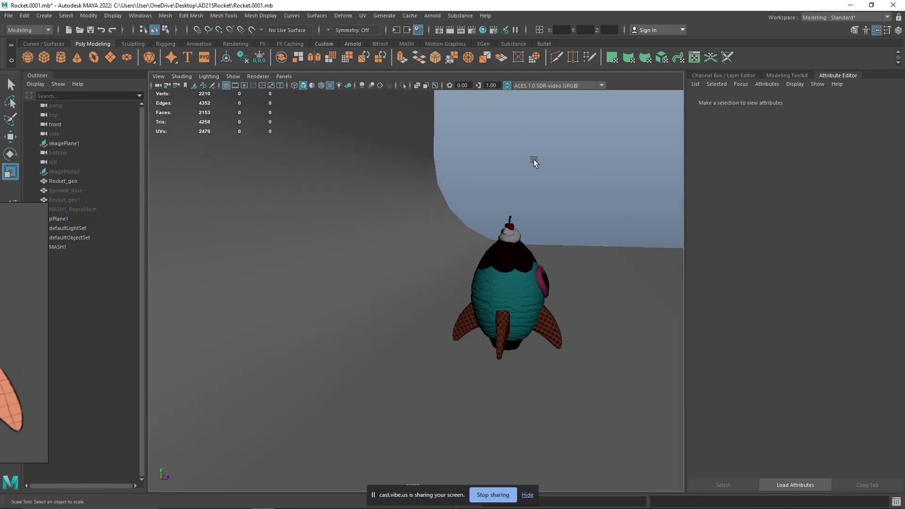
Create an Arnold area light and move it out in front of the rocket and upward
click(436, 17)
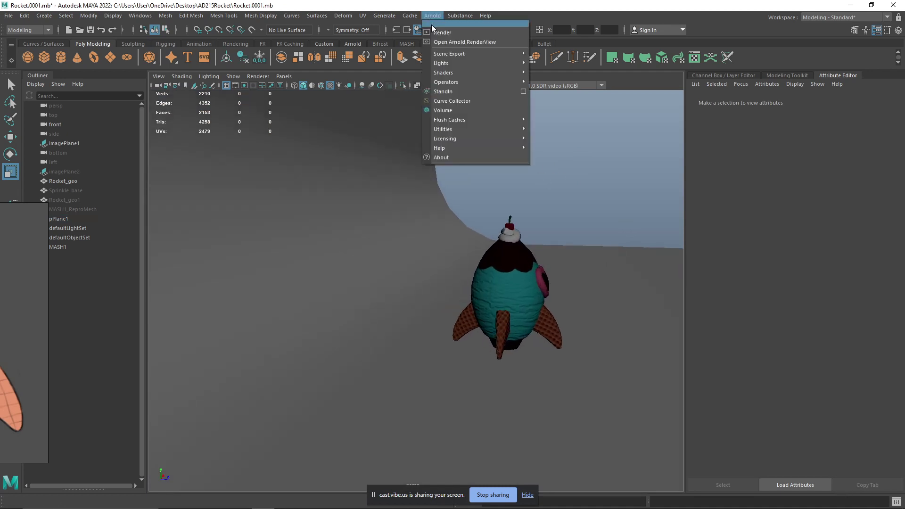
mouse_move(455, 67)
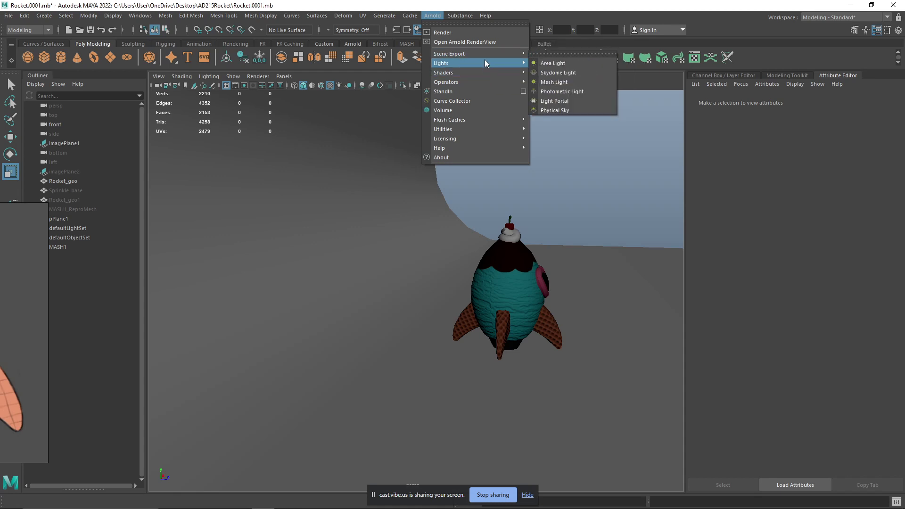
click(554, 65)
scroll(528, 195, down, 3)
alt+drag(528, 195, 362, 101)
scroll(460, 226, up, 5)
alt+middle_drag(459, 223, 488, 307)
key(w)
drag(404, 311, 351, 337)
drag(379, 300, 377, 208)
scroll(478, 258, up, 5)
scroll(477, 259, up, 3)
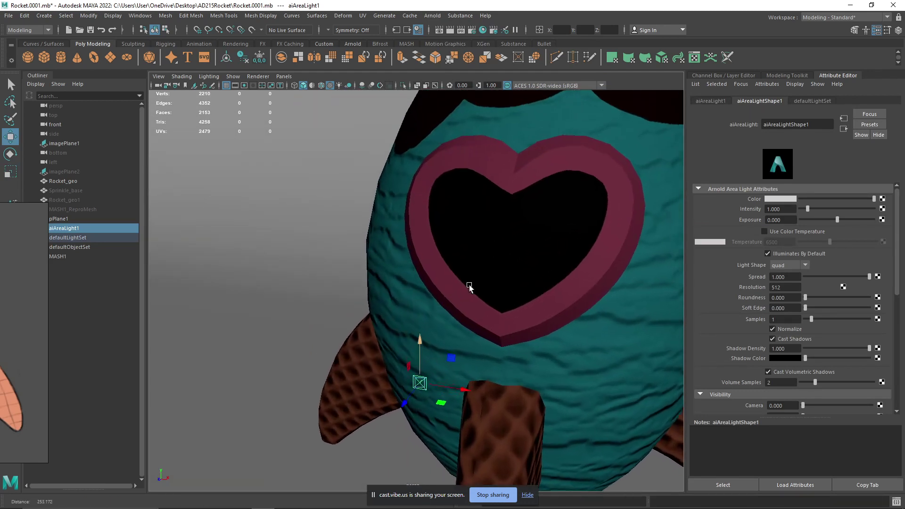
alt+middle_drag(468, 282, 471, 260)
scroll(472, 273, up, 3)
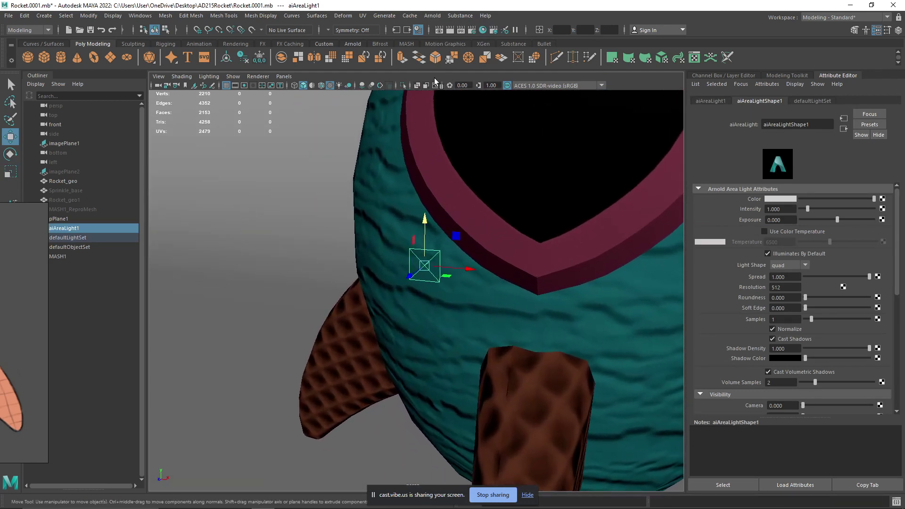
click(432, 15)
mouse_move(472, 63)
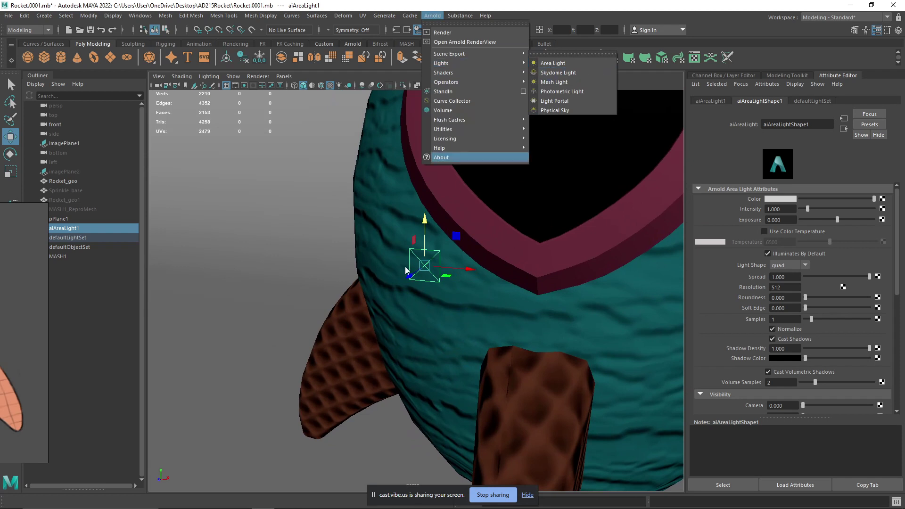
click(429, 278)
click(428, 281)
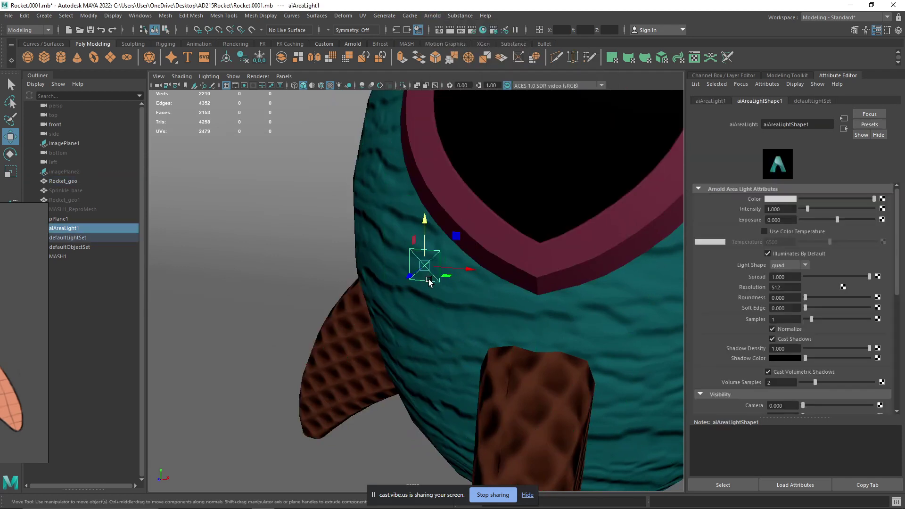
Scale the area light up uniformly into a large panel comparable in size to the rocket
key(e)
key(r)
drag(426, 265, 763, 276)
scroll(565, 230, down, 3)
scroll(535, 278, down, 5)
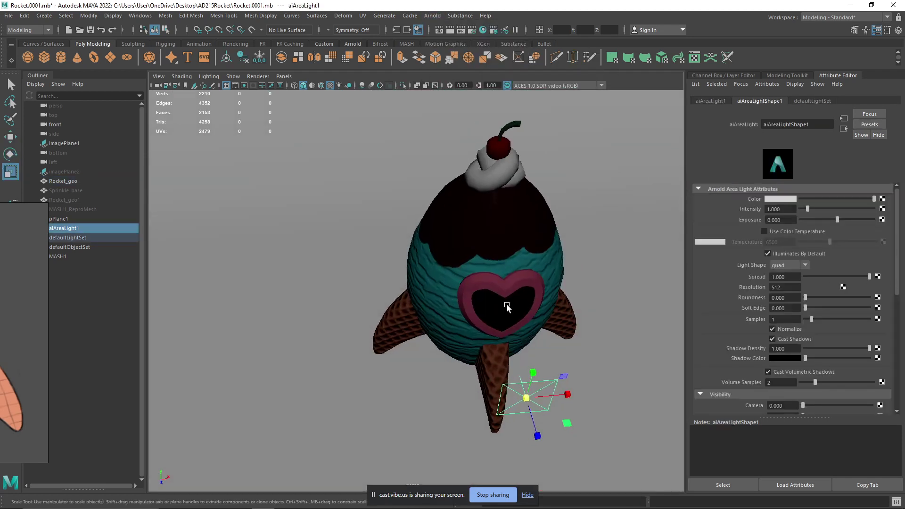
drag(523, 399, 678, 387)
scroll(587, 364, down, 5)
Move the area light out beside the rocket's front and rotate it to aim at the rocket
alt+drag(587, 364, 517, 284)
scroll(517, 285, up, 2)
key(w)
scroll(481, 302, up, 1)
drag(467, 308, 334, 273)
key(e)
Set the Move tool's axis orientation to Object and move the area light up and farther back from the rocket
click(10, 136)
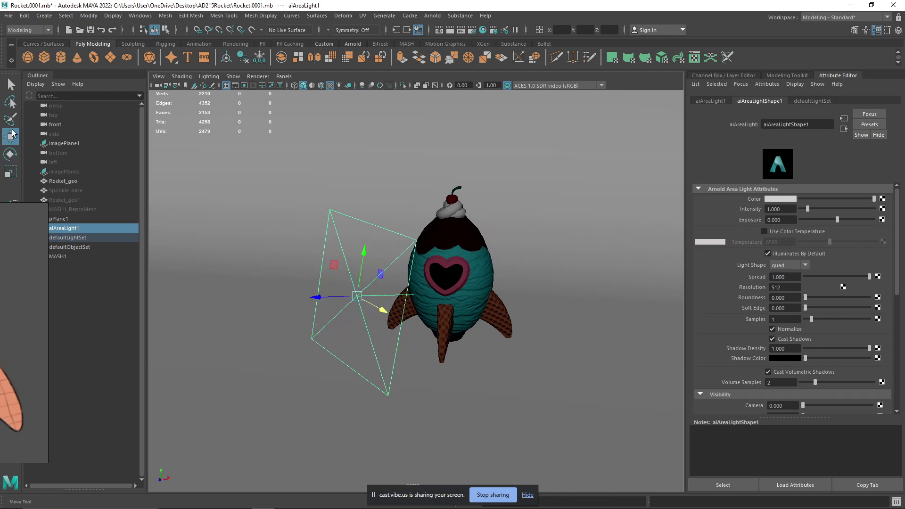
double_click(10, 136)
click(165, 95)
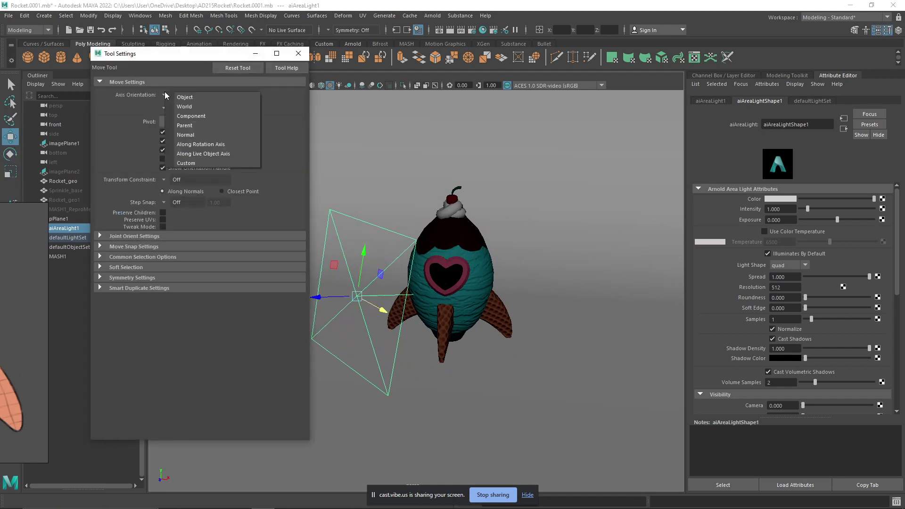
click(184, 97)
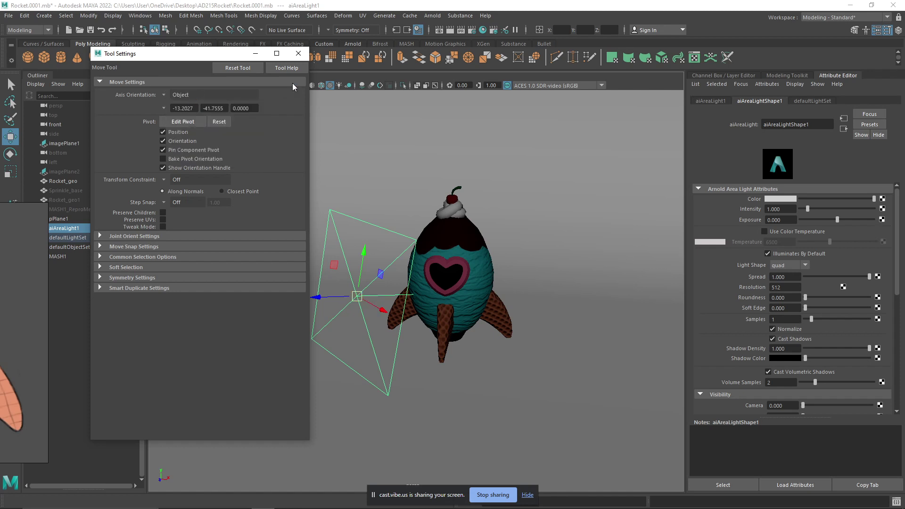
click(298, 54)
drag(358, 262, 375, 217)
drag(332, 253, 303, 249)
alt+drag(513, 221, 495, 214)
scroll(495, 213, up, 2)
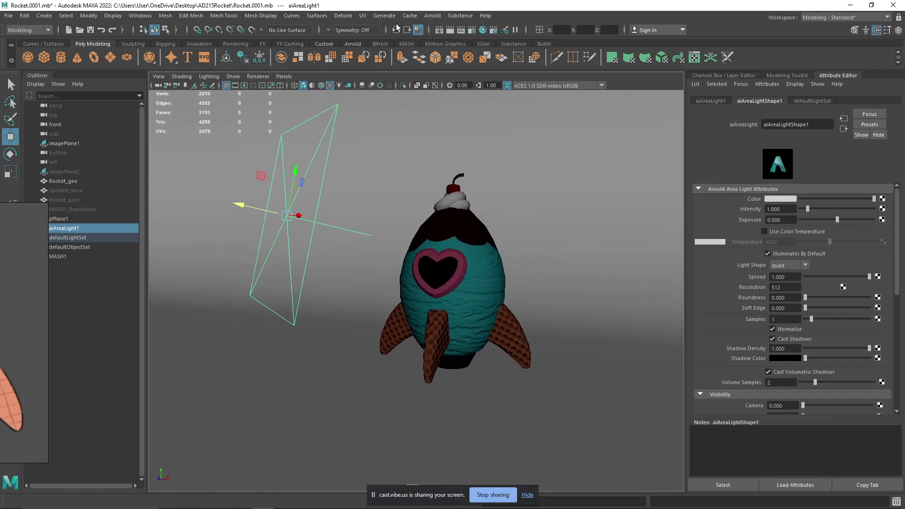
Render the scene in Arnold to check the lighting, and stop the render
click(431, 16)
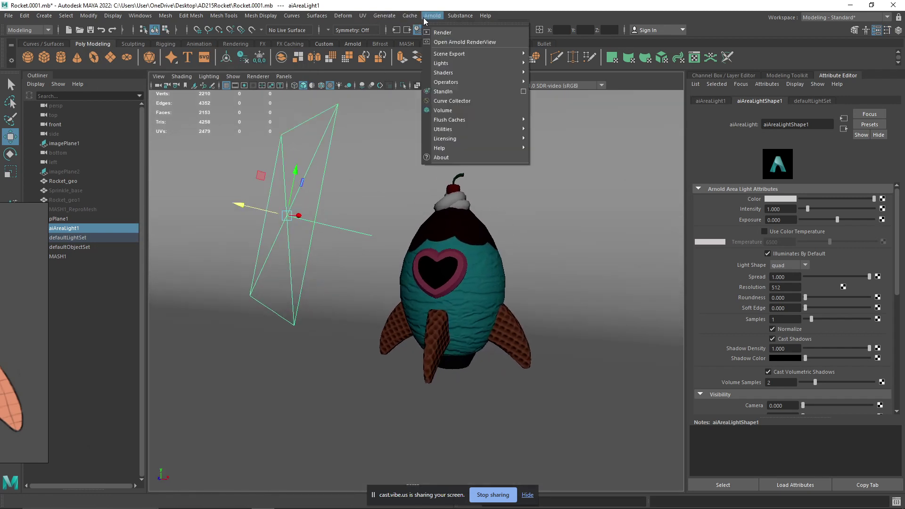
click(446, 33)
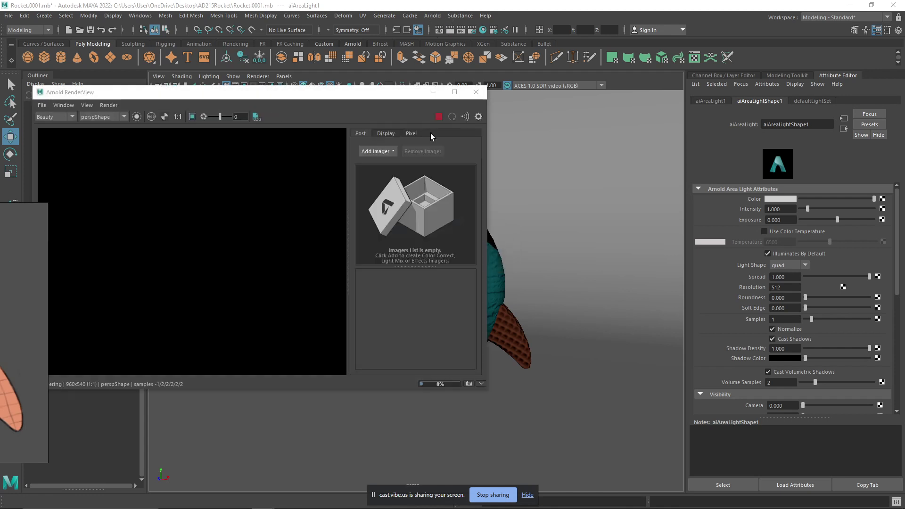
scroll(201, 242, down, 2)
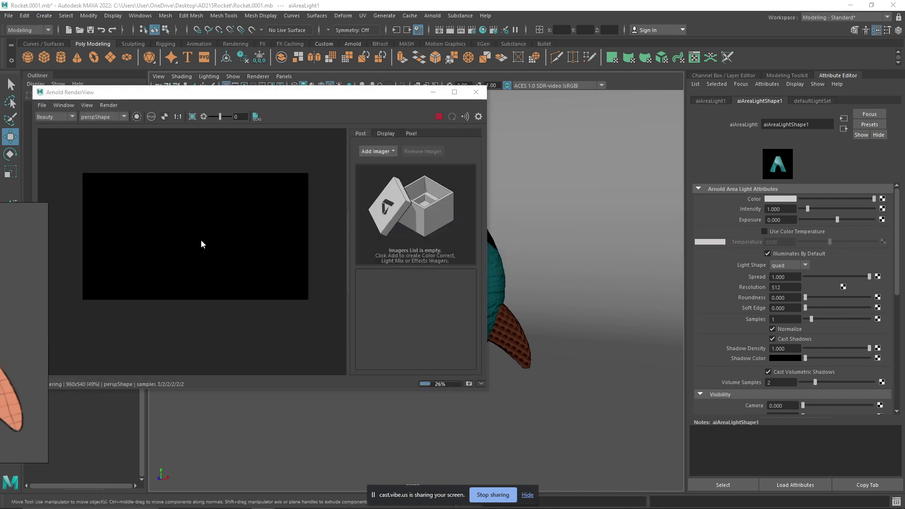
click(439, 116)
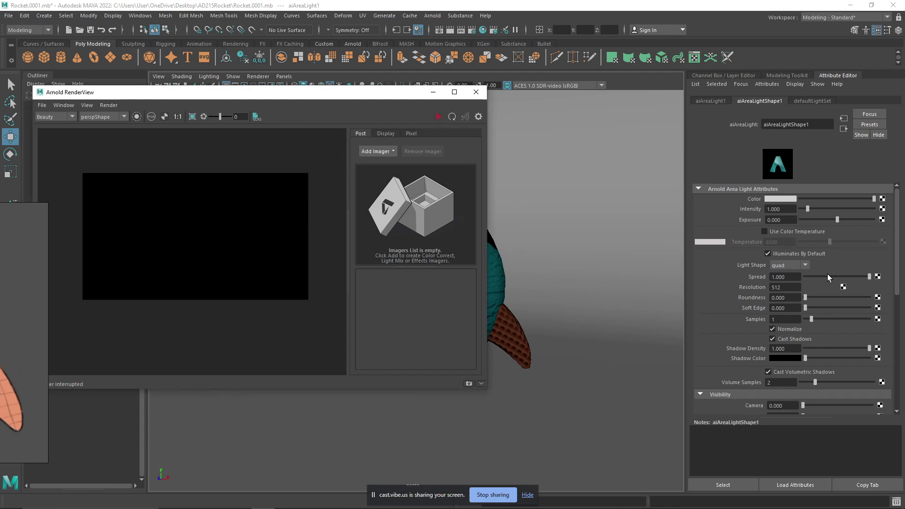
Raise the area light's intensity to 2.078 and set its exposure to 20
drag(837, 219, 875, 217)
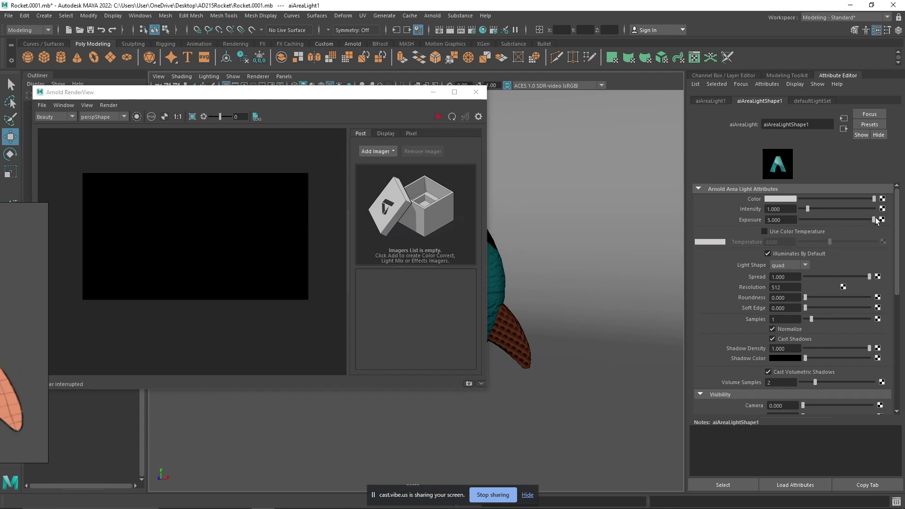
drag(808, 207, 738, 219)
text(20)
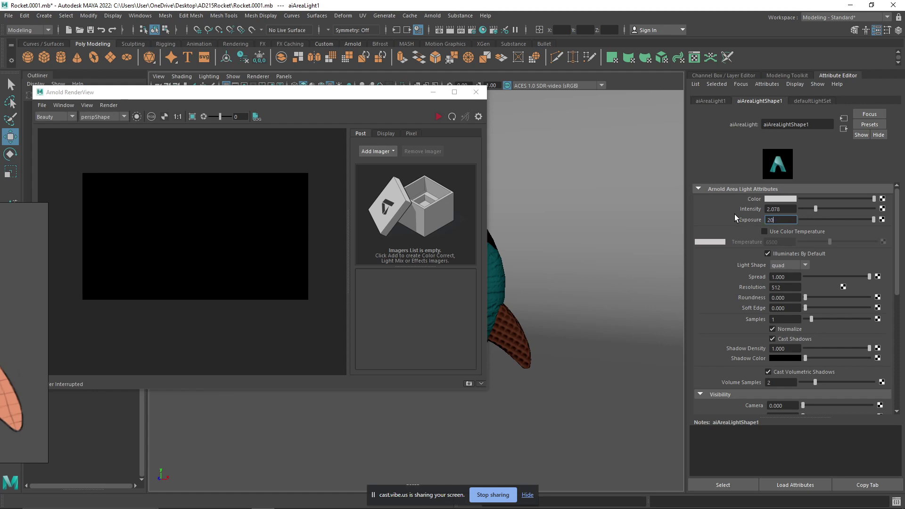
key(Return)
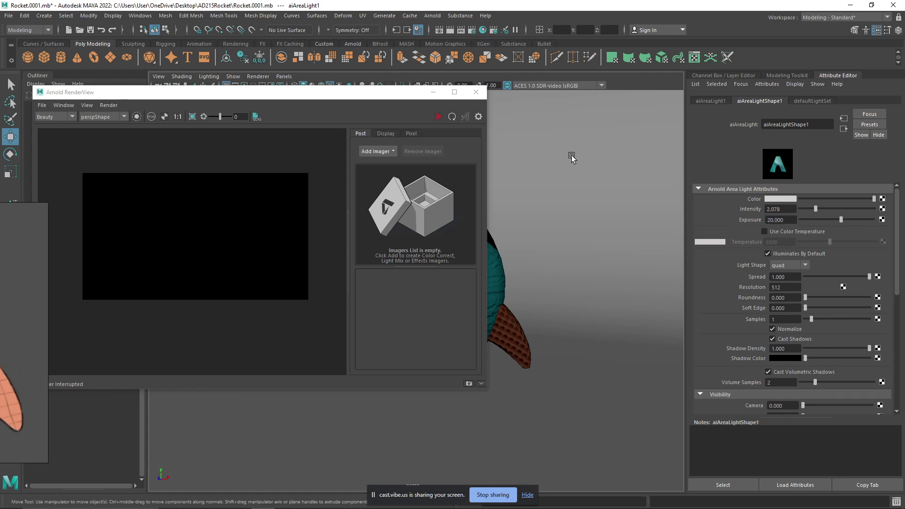
Render the brightened scene to judge the light on the rocket, stop the render and frame the rocket closer
click(439, 117)
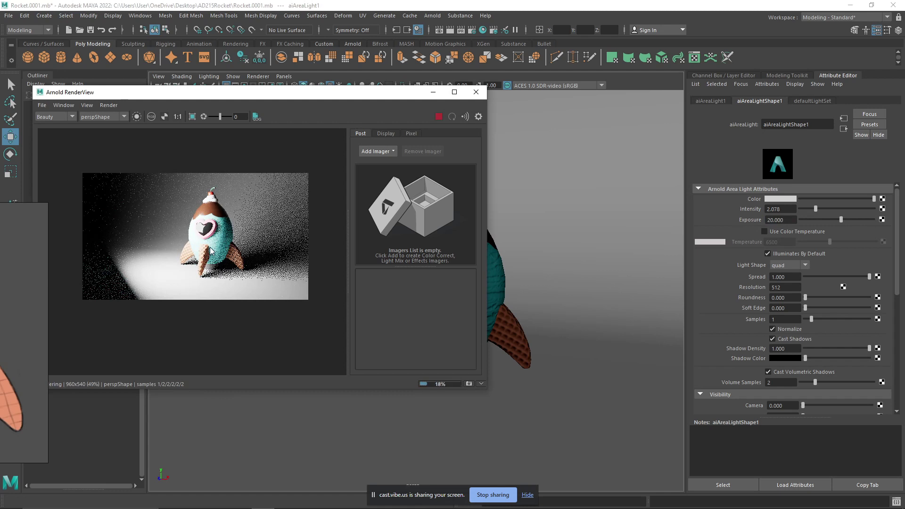
mouse_move(348, 86)
mouse_down()
mouse_move(347, 108)
mouse_move(347, 96)
mouse_up()
click(439, 125)
alt+right_drag(554, 207, 740, 252)
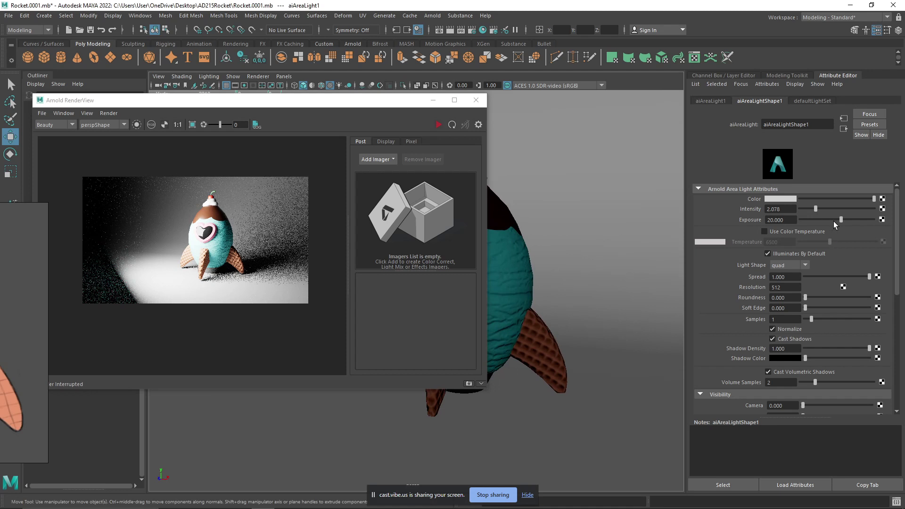
Adjust the area light to exposure 14.836 and intensity 3.831 against a live render, and stop the render
click(439, 125)
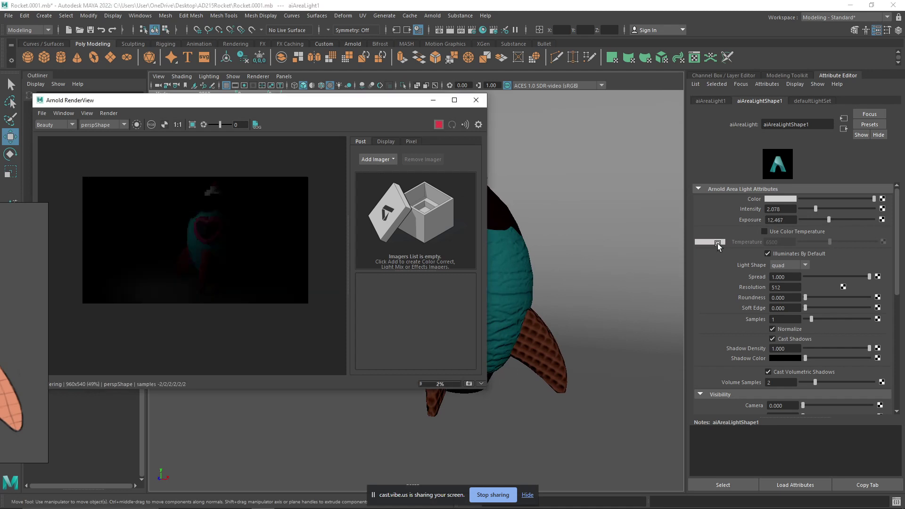
drag(827, 218, 826, 209)
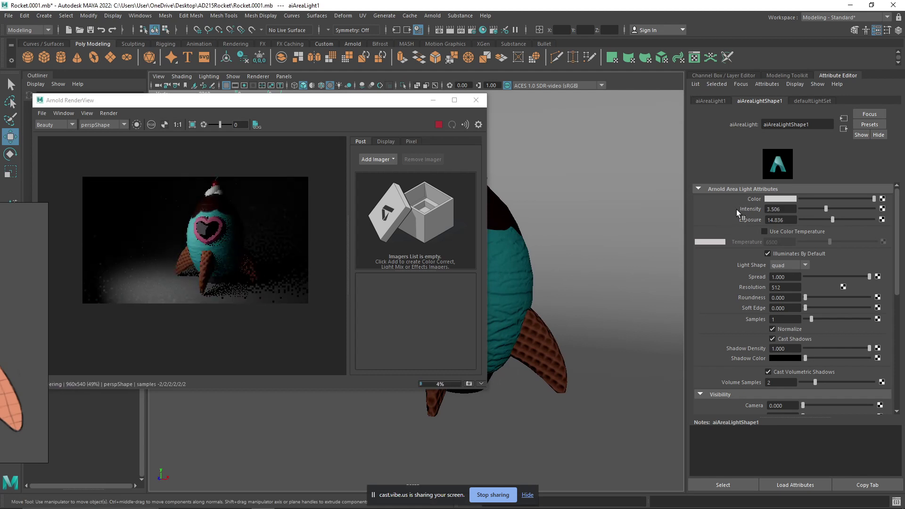
drag(790, 219, 771, 213)
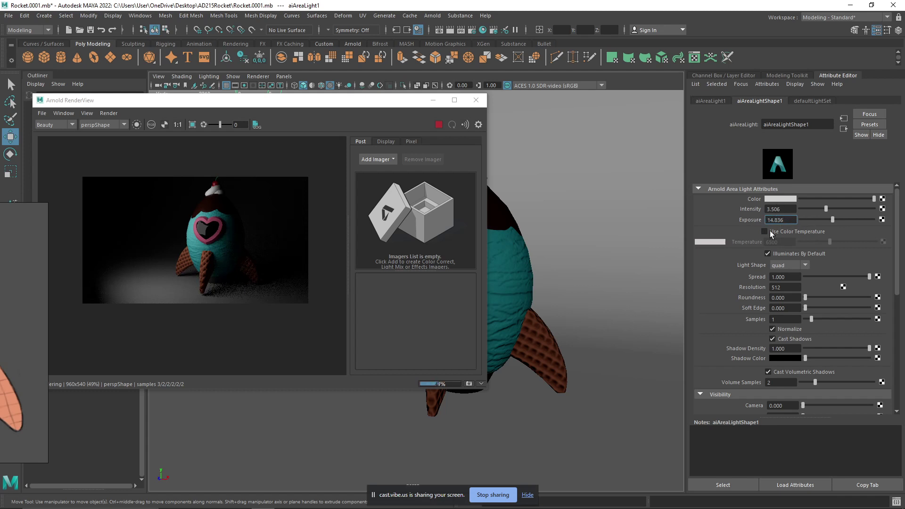
drag(835, 208, 840, 208)
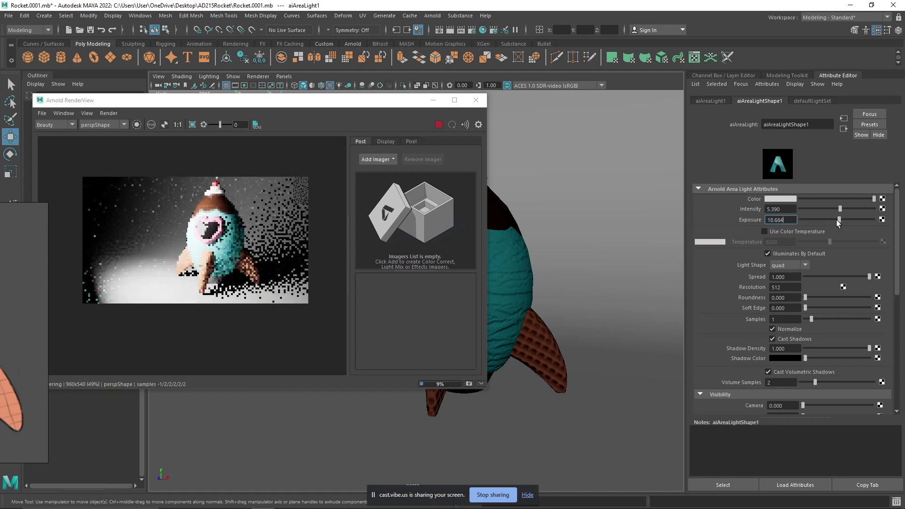
drag(839, 209, 828, 209)
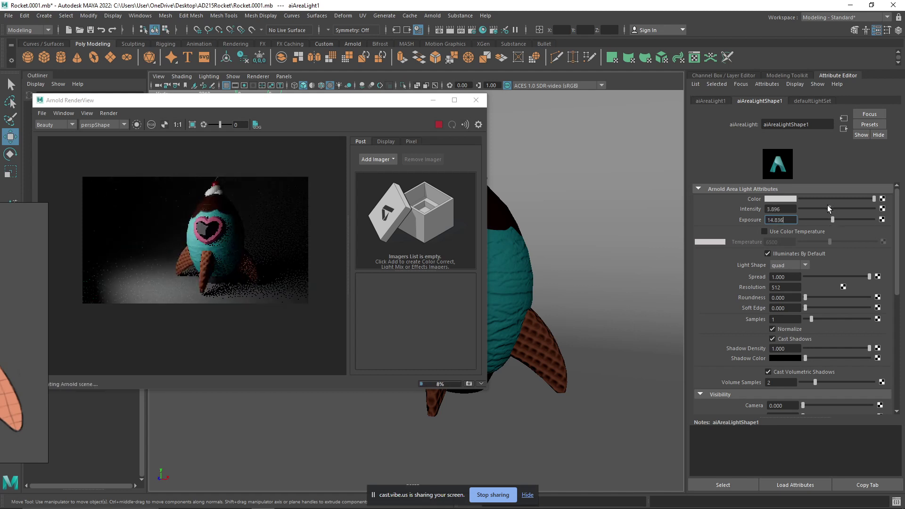
click(441, 123)
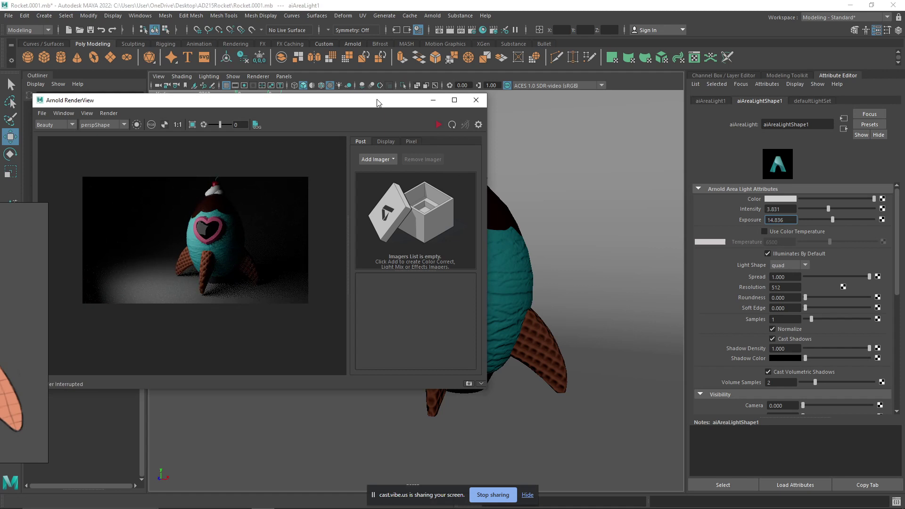
Move the render window out of the way and scale the area light up further
drag(377, 102, 222, 234)
scroll(508, 251, down, 3)
key(e)
key(r)
drag(423, 284, 478, 296)
Render the scene again to check the enlarged light, stop the render and frame the rocket closer
click(282, 257)
drag(222, 236, 370, 151)
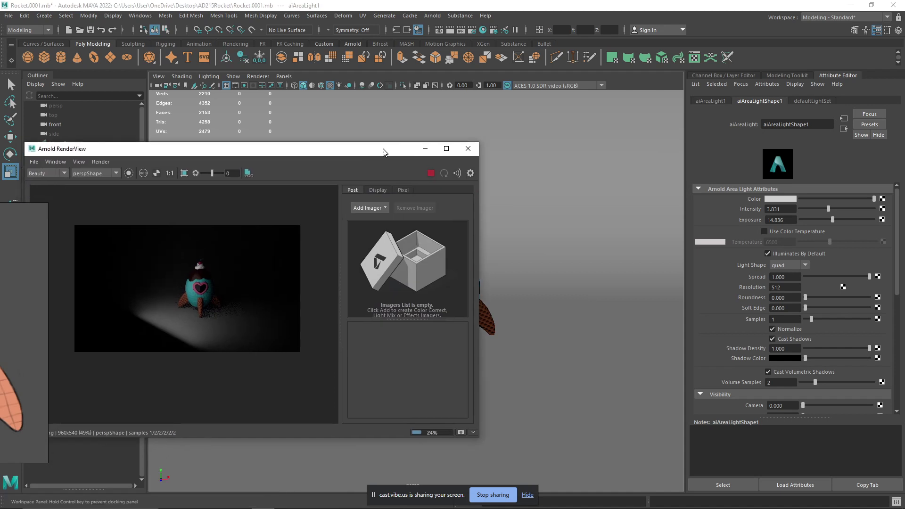
click(431, 173)
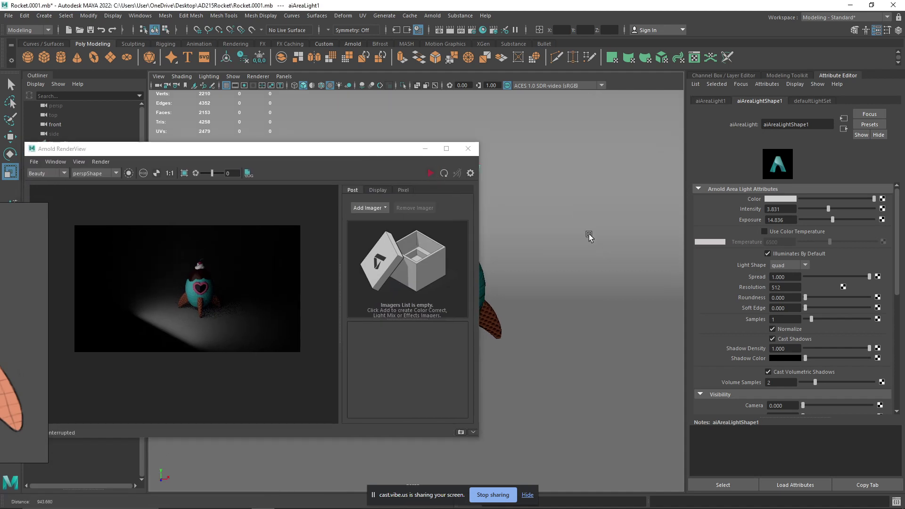
scroll(599, 283, up, 5)
scroll(601, 287, up, 3)
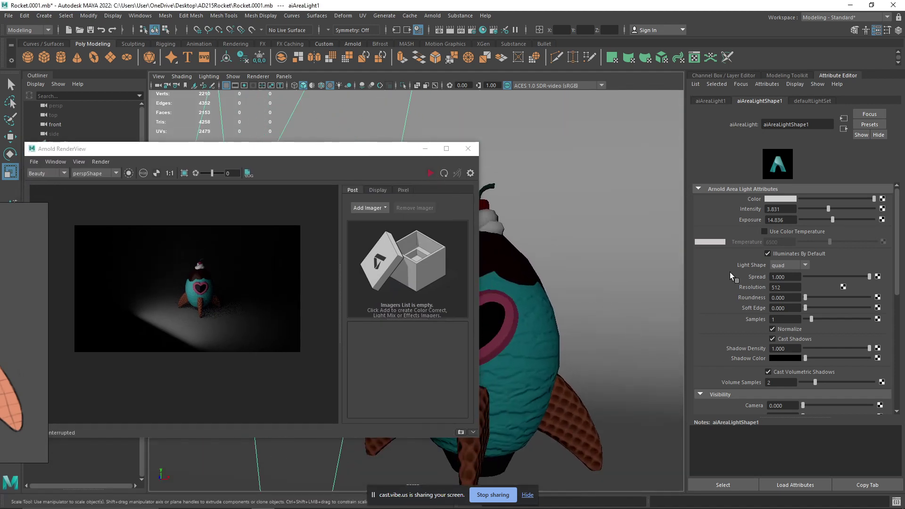
Start a live render and try the area light at exposure 23.421 and 18.092, then intensity 1.688 with exposure 10
click(430, 174)
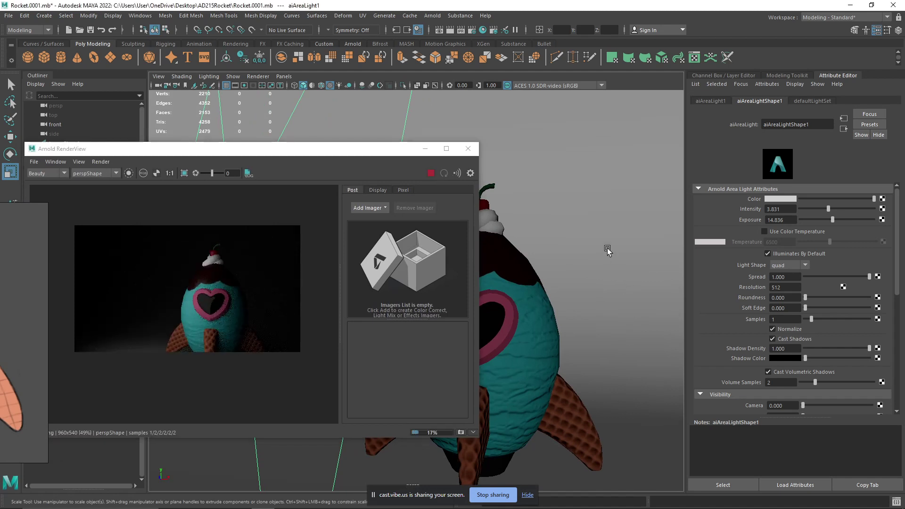
scroll(598, 244, down, 2)
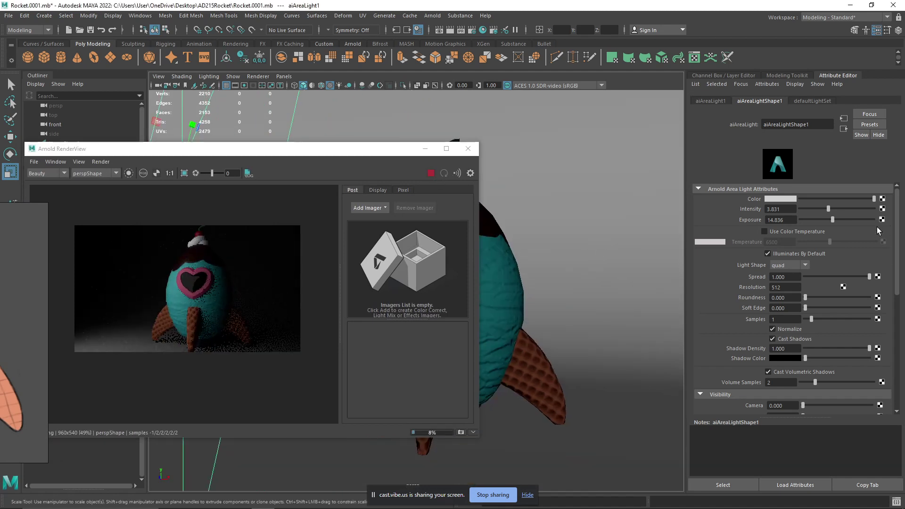
click(846, 219)
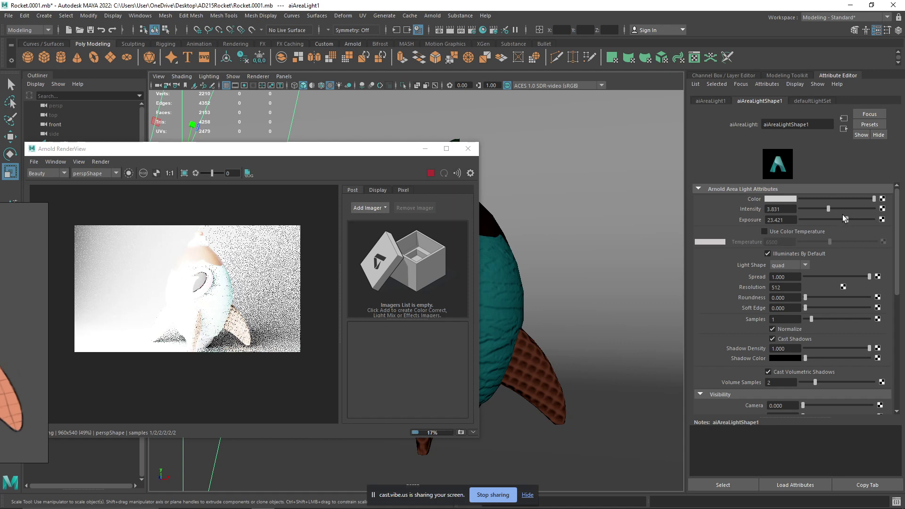
click(838, 220)
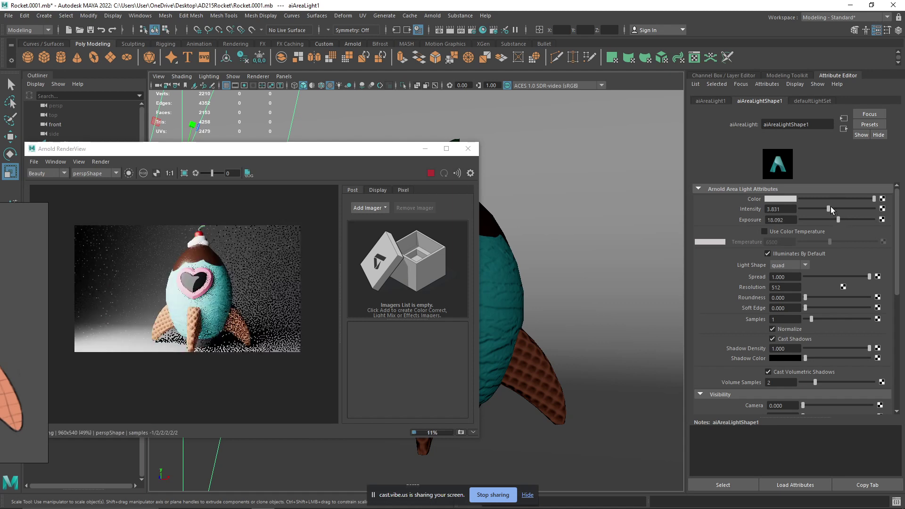
drag(826, 208, 741, 210)
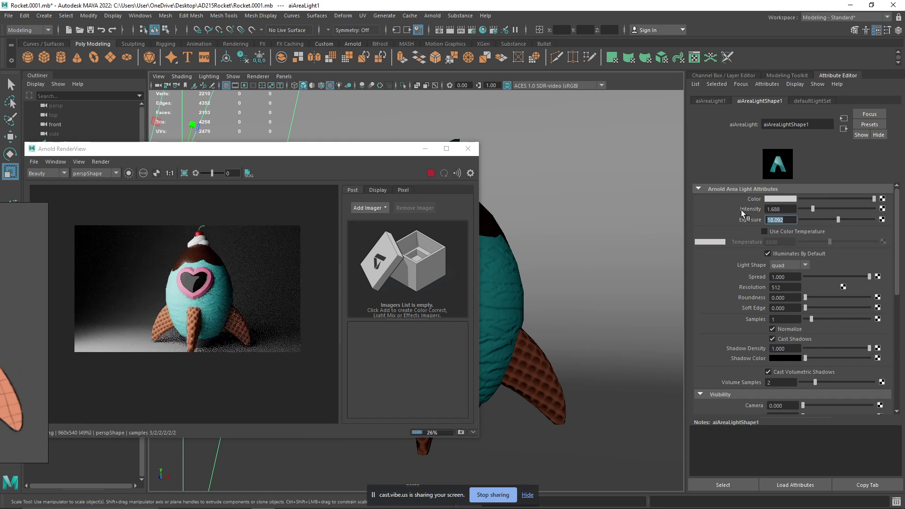
text(10)
key(Return)
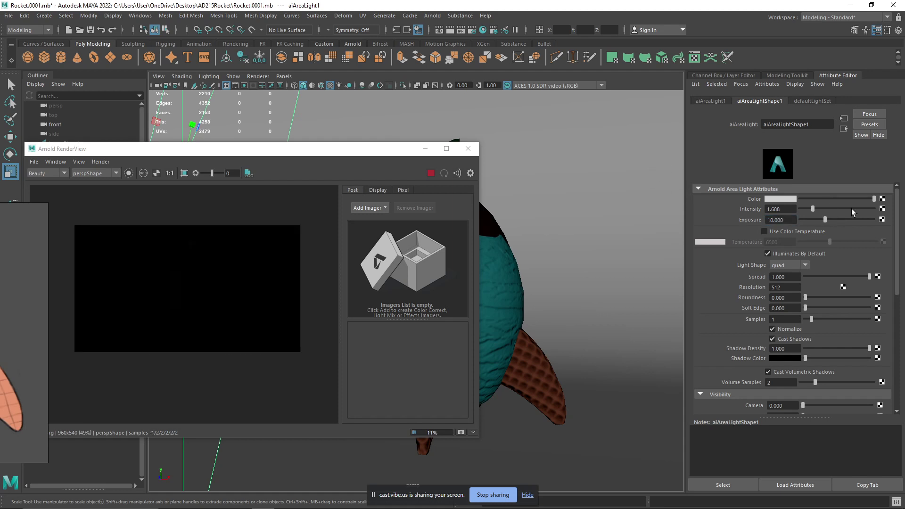
Set the area light to exposure 14.836 and intensity 5.519 against the live render, and stop the render
drag(816, 209, 861, 210)
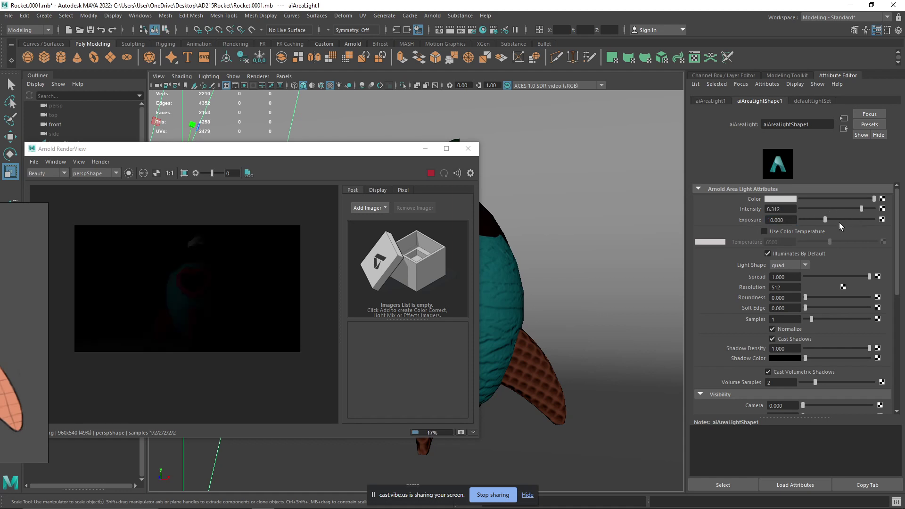
drag(825, 219, 833, 222)
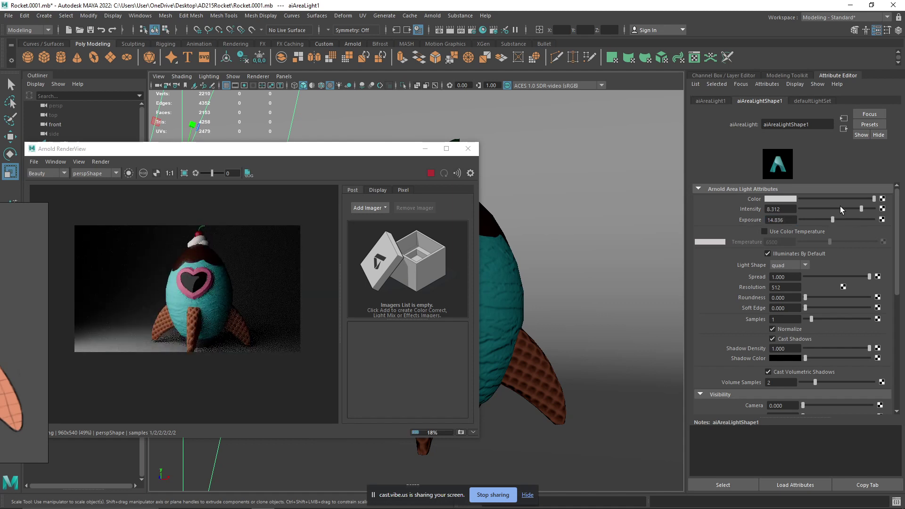
click(840, 207)
click(423, 168)
click(431, 173)
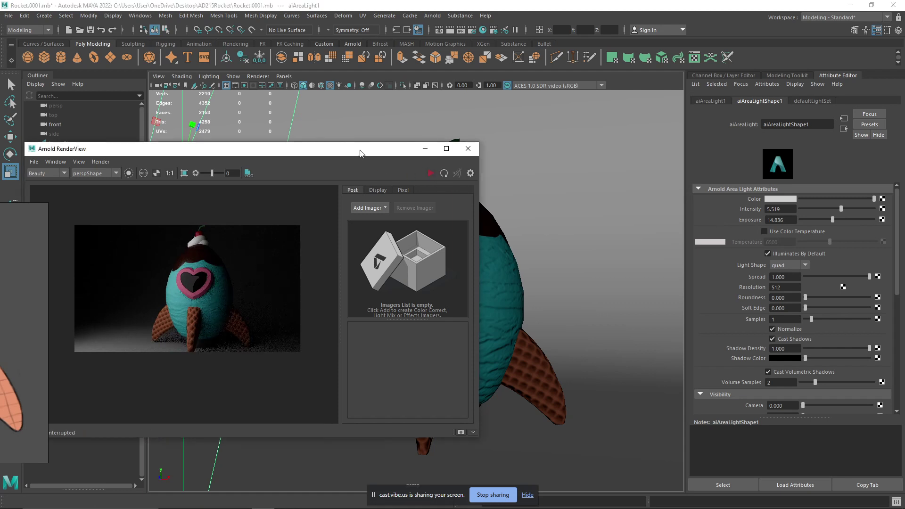
Move the render window clear of the outliner and rename the area light KeyLight
drag(360, 151, 135, 174)
scroll(396, 167, down, 5)
alt+drag(426, 197, 448, 202)
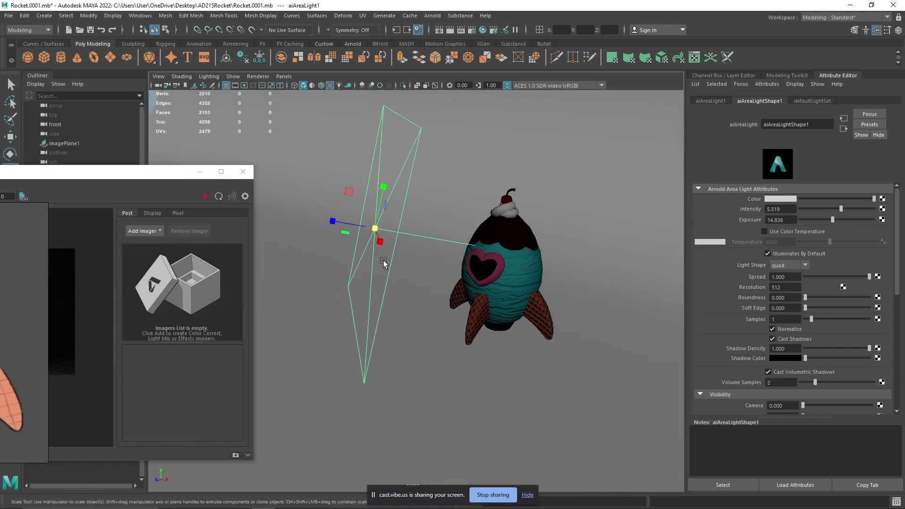
drag(114, 178, 126, 372)
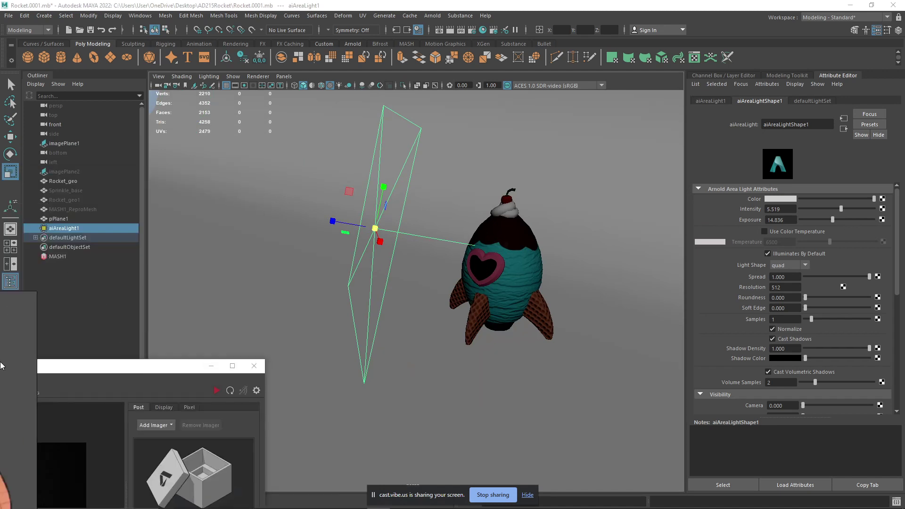
double_click(65, 229)
text(KeyLig)
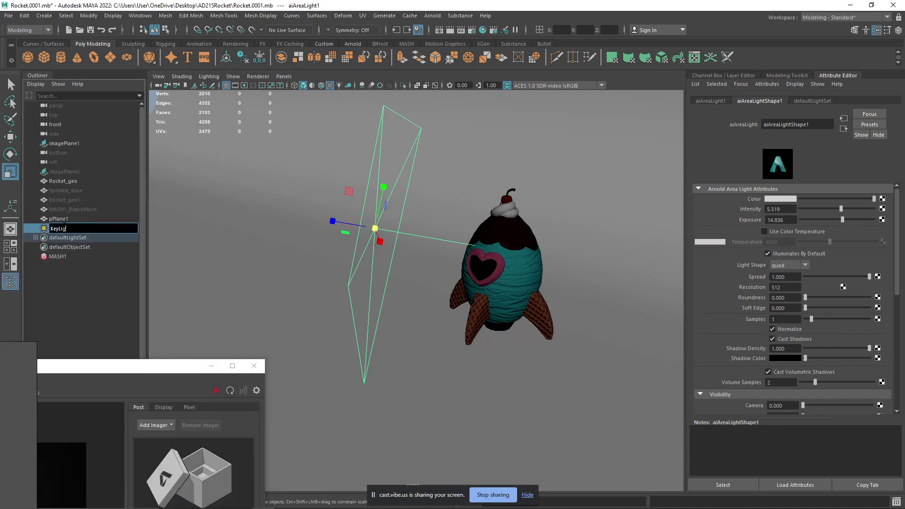
text(ht)
key(Return)
Duplicate the key light, move the copy to the other side of the rocket and rotate it to face the rocket
alt+drag(357, 340, 421, 283)
key(ctrl+d)
key(w)
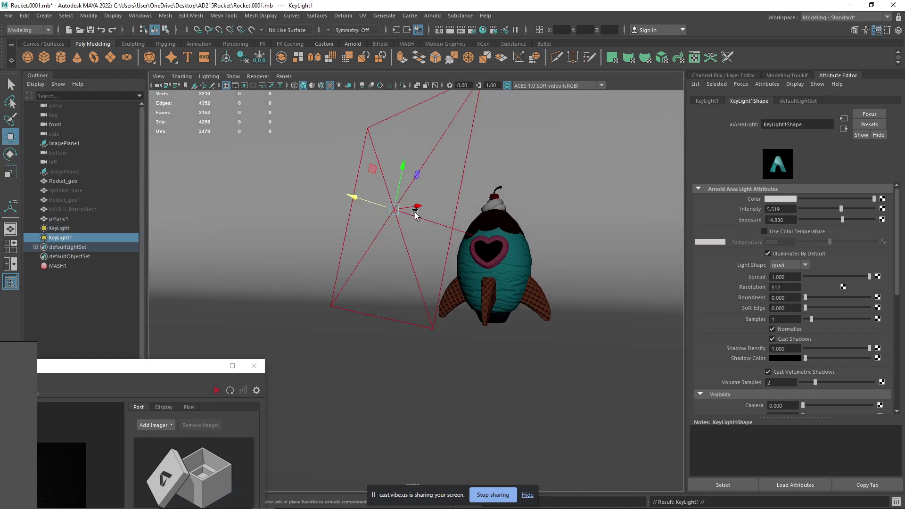
drag(397, 209, 495, 234)
key(e)
drag(333, 276, 327, 272)
key(w)
drag(337, 308, 512, 289)
drag(562, 176, 562, 180)
key(e)
drag(547, 245, 589, 238)
Rename the duplicated light FillLight
double_click(66, 239)
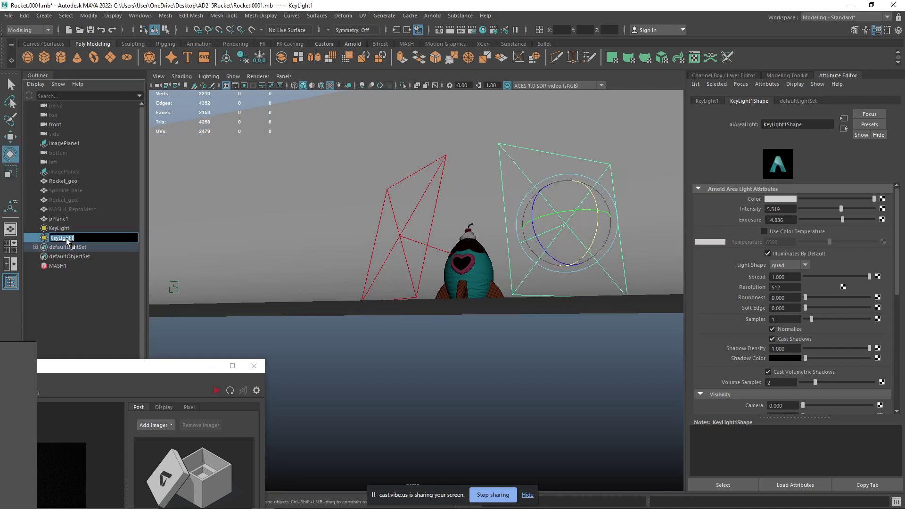
text(Fill)
key(Return)
Render the scene with both lights, stop the render and frame the rocket closer
drag(113, 371, 235, 146)
click(337, 165)
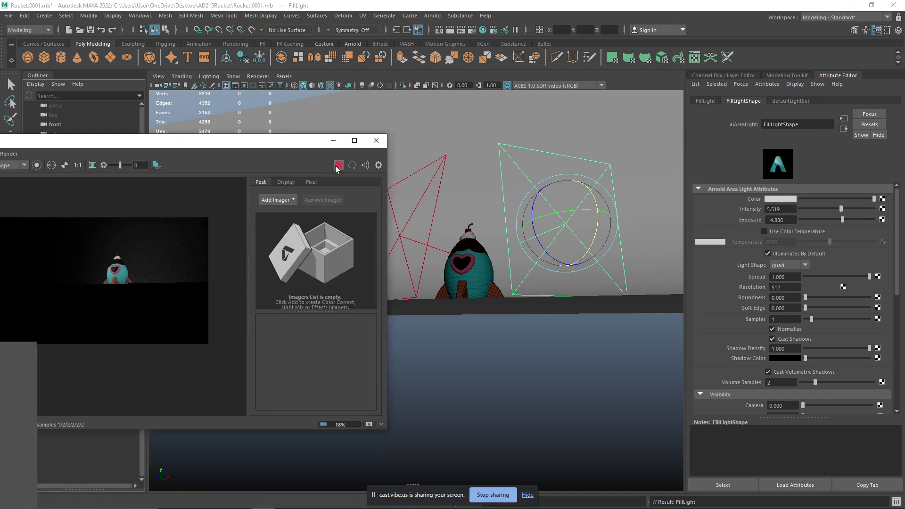
click(341, 167)
alt+right_drag(493, 184, 577, 339)
alt+drag(578, 340, 539, 328)
scroll(539, 328, up, 1)
Render the closer view to judge the key and fill lights, stop the render and close the render window
click(336, 166)
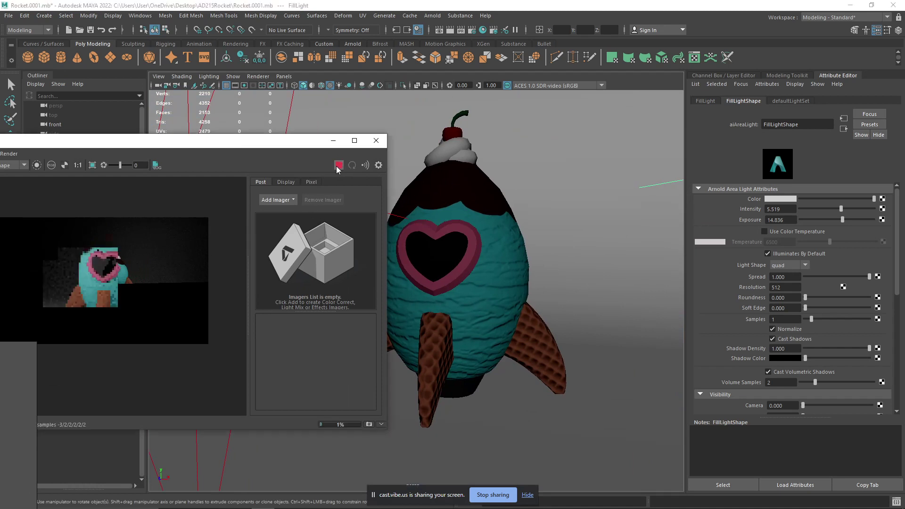
click(338, 165)
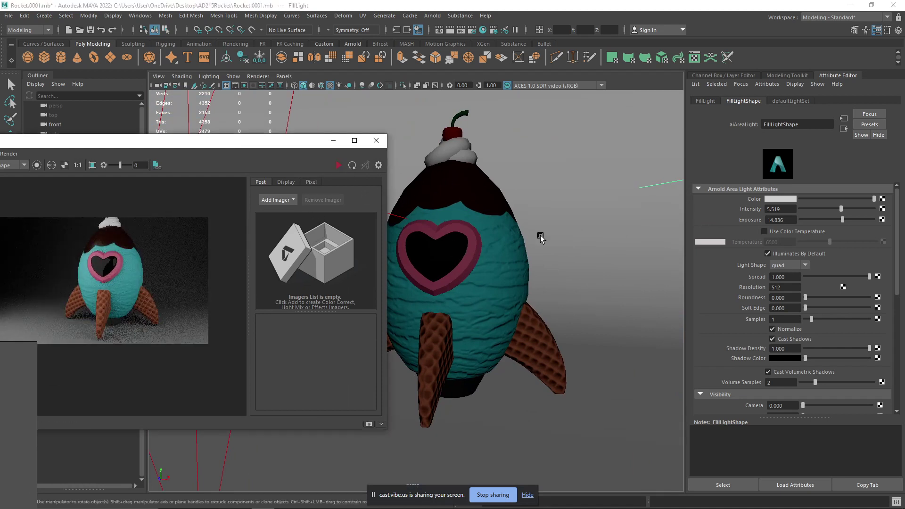
scroll(539, 273, down, 4)
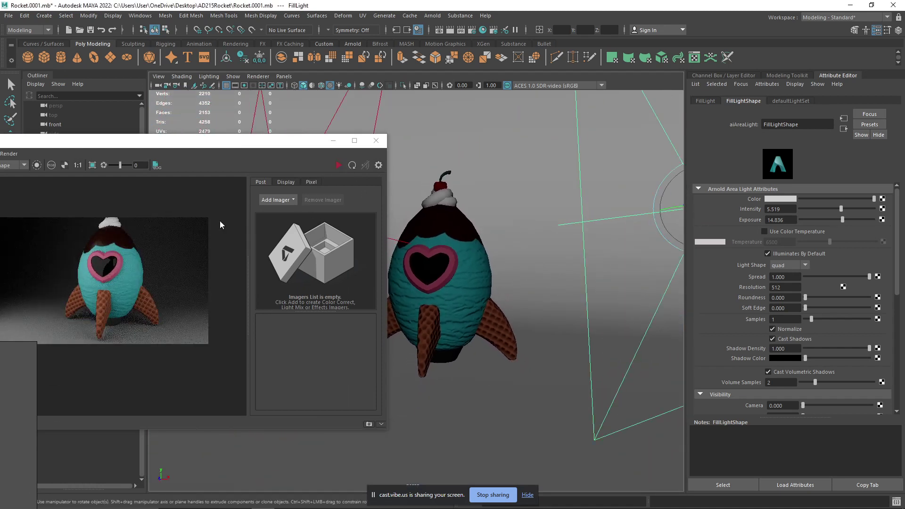
drag(228, 143, 358, 159)
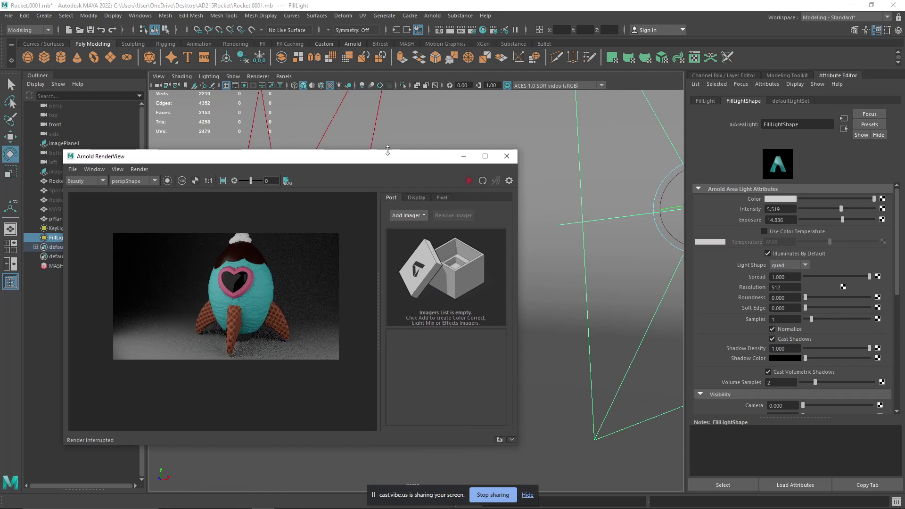
click(506, 154)
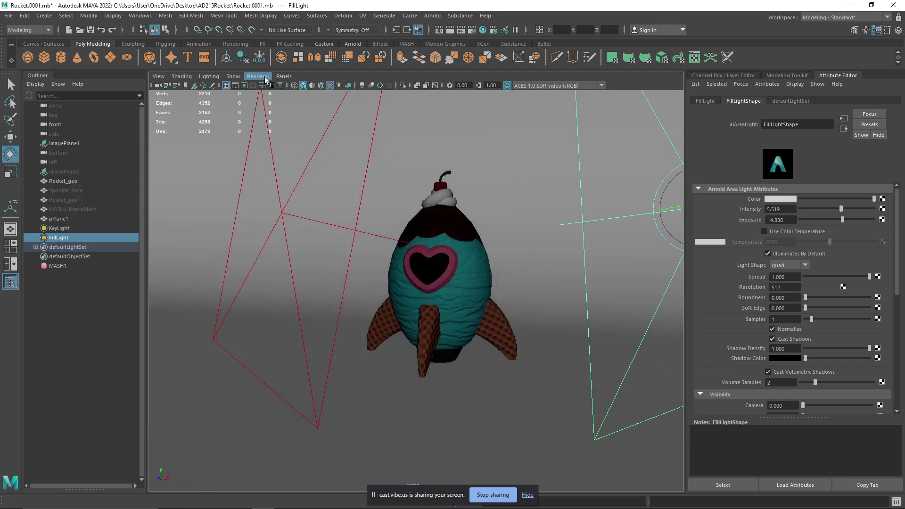
Create a new perspective camera and frame the rocket frontally through it
click(282, 77)
mouse_move(307, 87)
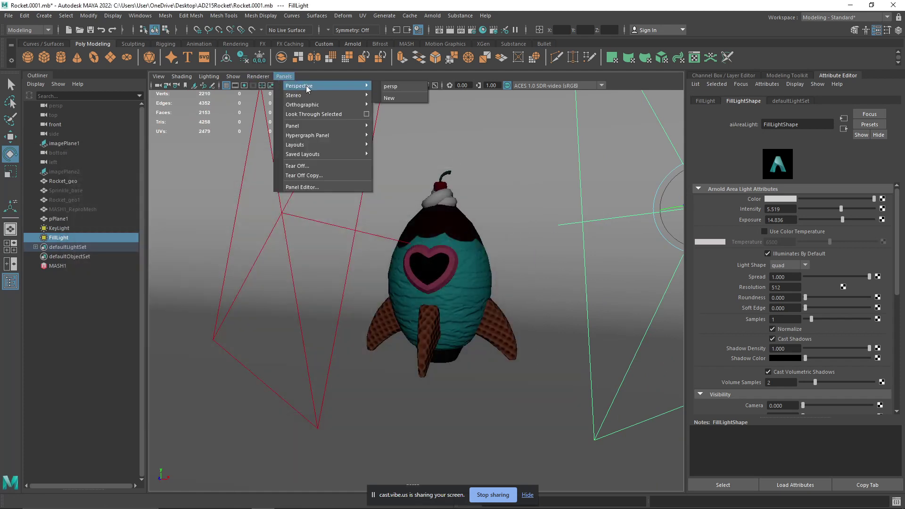
click(391, 99)
scroll(469, 208, down, 5)
alt+drag(468, 208, 516, 230)
alt+middle_drag(516, 230, 489, 240)
mouse_move(489, 241)
alt+right_down()
mouse_move(514, 272)
mouse_move(488, 258)
alt+right_up()
alt+middle_drag(488, 258, 542, 256)
alt+right_drag(542, 255, 547, 250)
alt+middle_drag(547, 250, 530, 286)
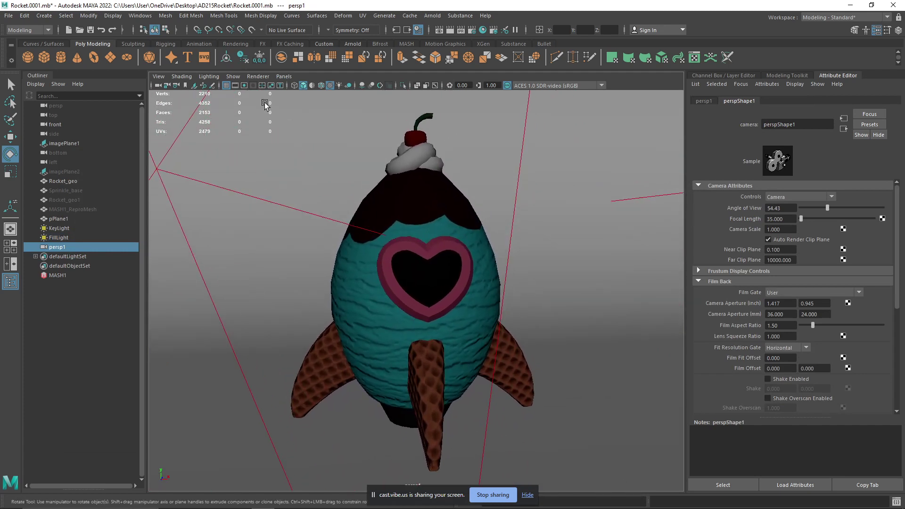
Show the resolution gate for the new camera and fit the whole rocket inside it
click(251, 85)
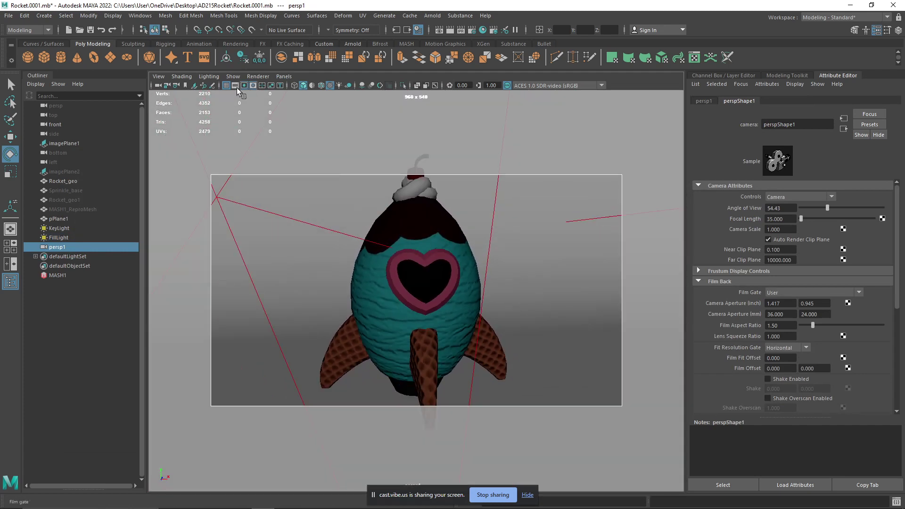
alt+drag(524, 270, 510, 253)
scroll(520, 256, down, 5)
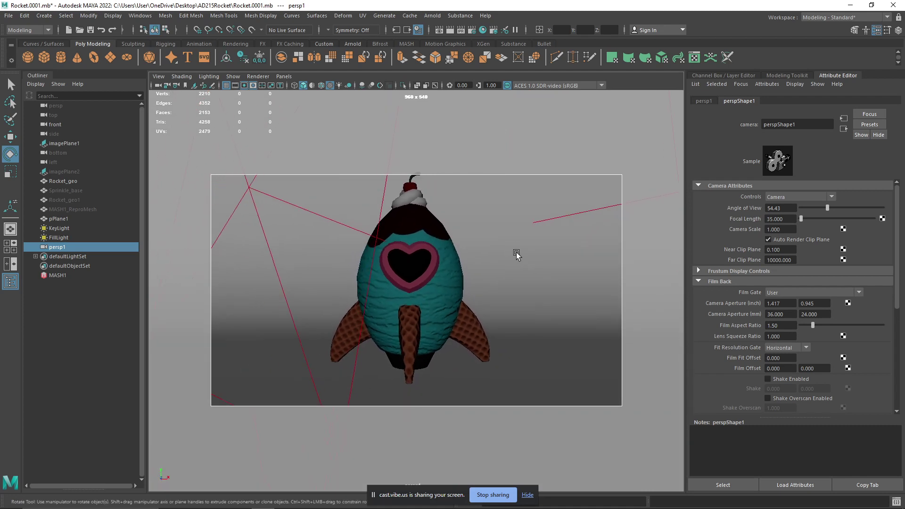
scroll(514, 247, up, 1)
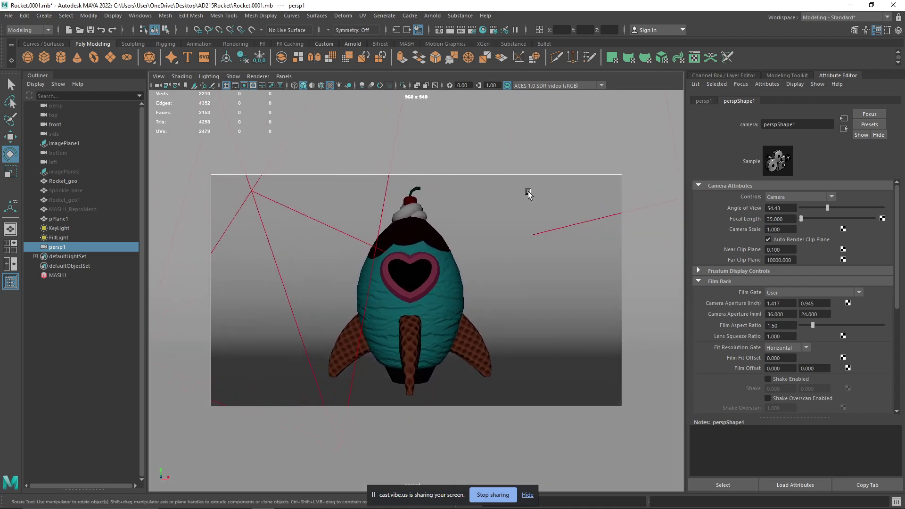
Set the render image size to the 1k_Square preset in the render settings
click(472, 30)
scroll(228, 294, down, 6)
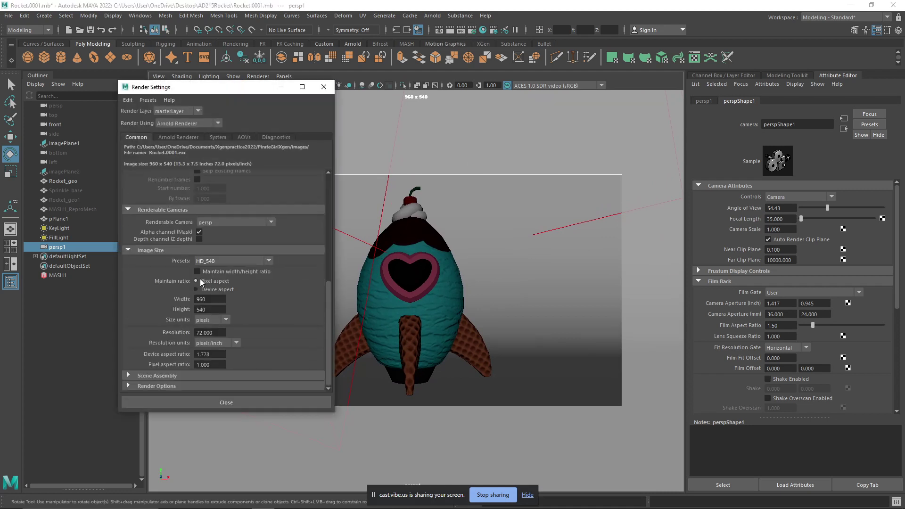
click(218, 261)
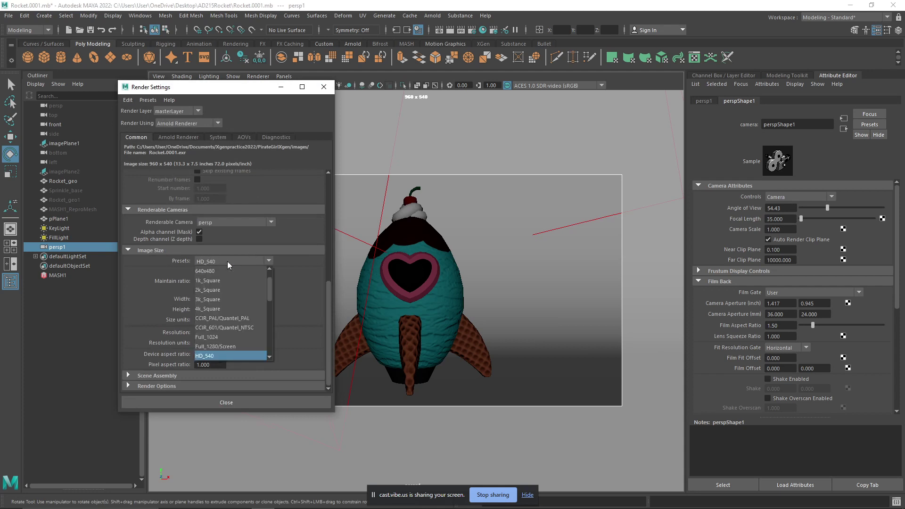
scroll(219, 302, down, 5)
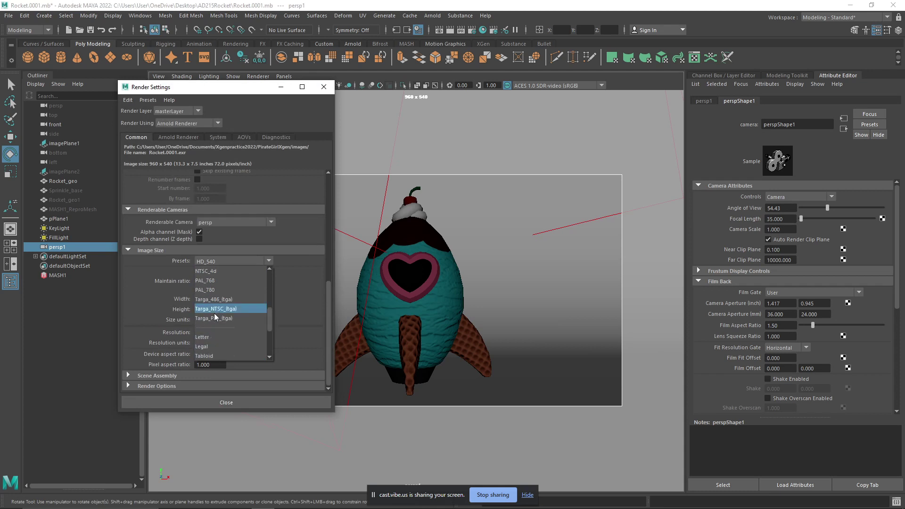
scroll(210, 311, up, 6)
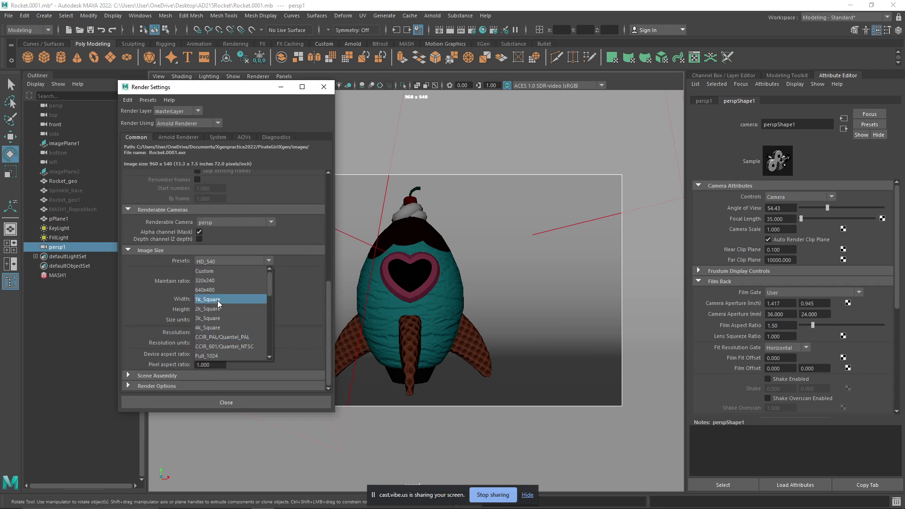
click(214, 296)
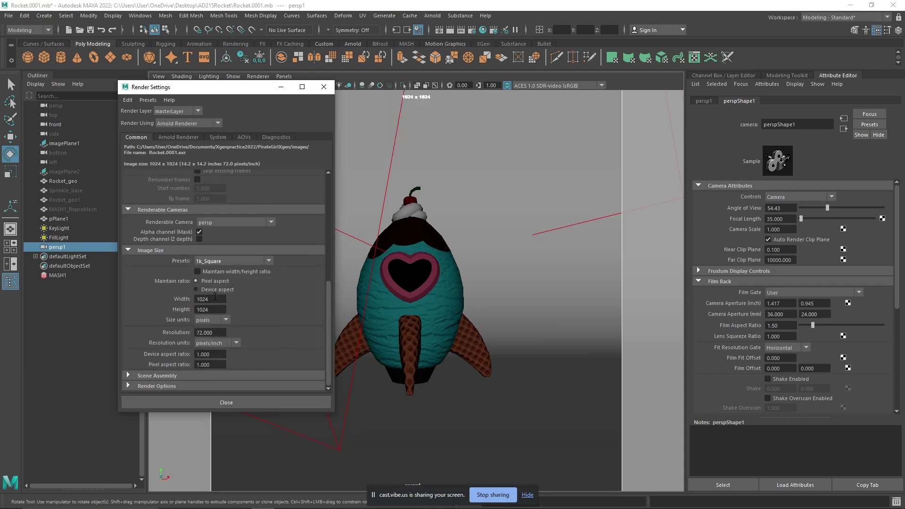
click(323, 87)
Reframe the rocket to fill the square resolution gate and lock the new camera
alt+right_drag(513, 189, 532, 215)
alt+drag(531, 215, 524, 212)
alt+right_drag(530, 215, 531, 216)
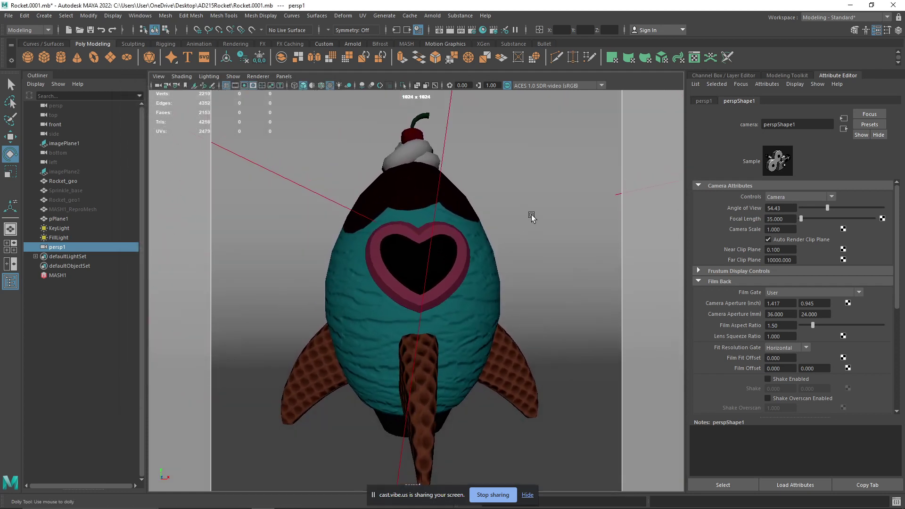
alt+drag(531, 214, 523, 213)
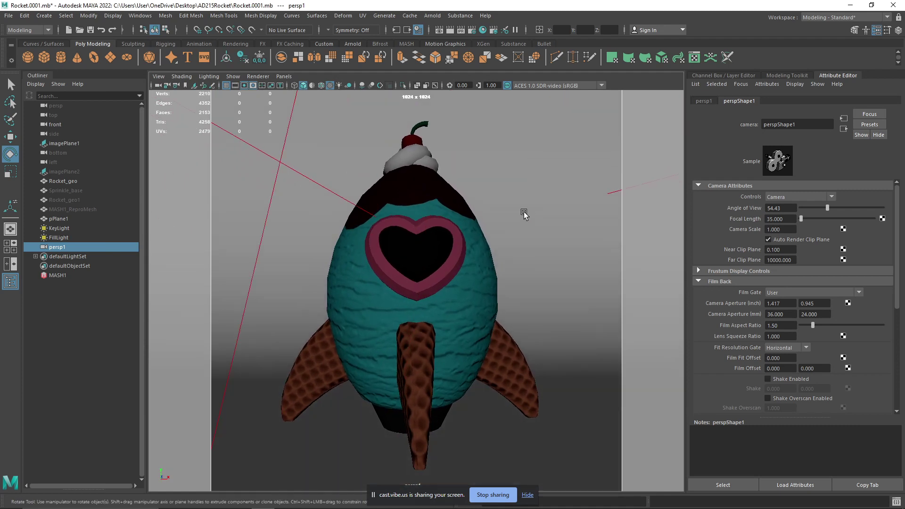
click(168, 85)
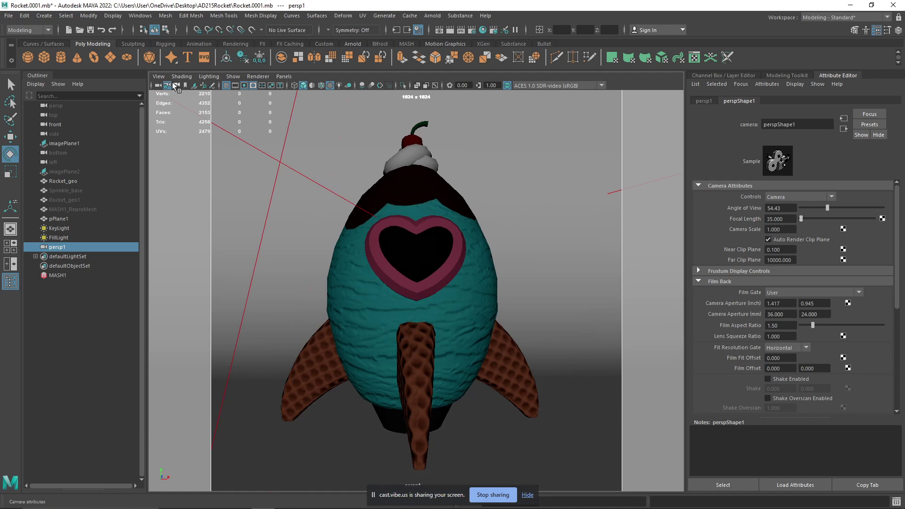
Switch the viewport back to the original persp camera
click(280, 77)
mouse_move(321, 86)
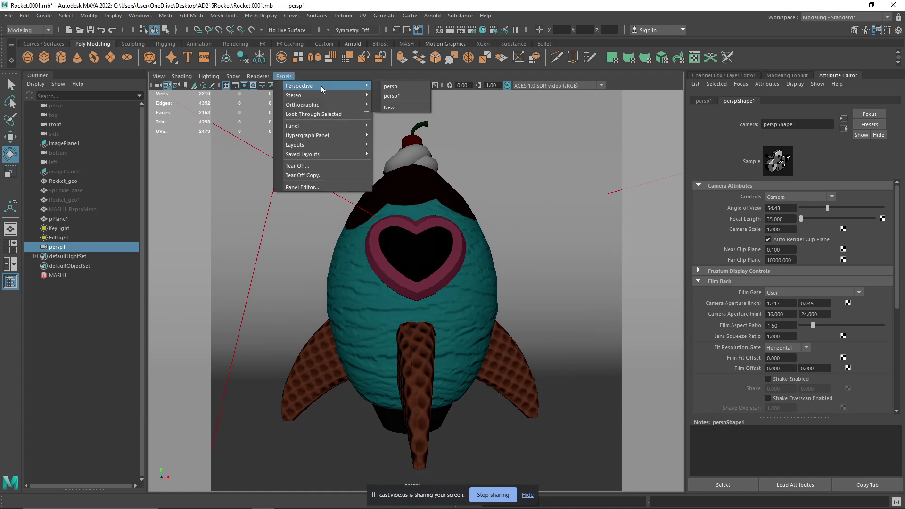
click(398, 87)
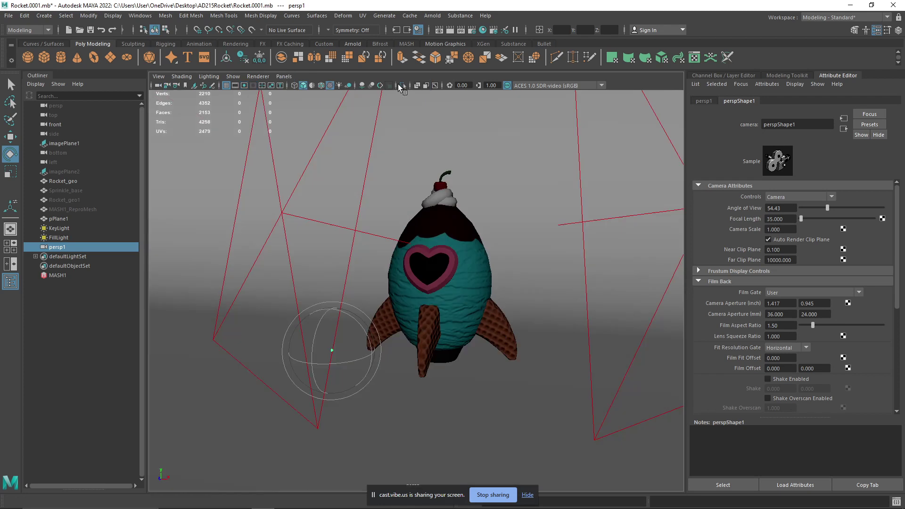
Rename the new camera RenderCam and render the scene through RenderCamShape in the Arnold RenderView
double_click(61, 247)
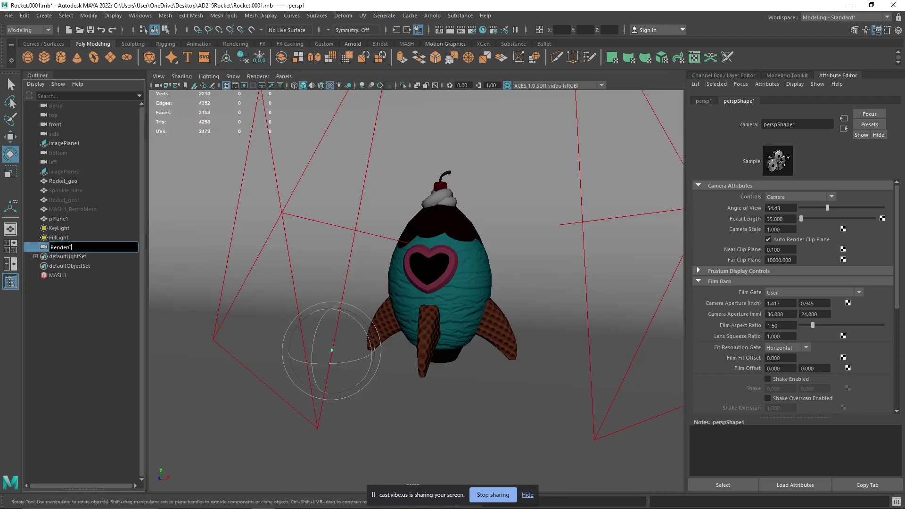
key(Return)
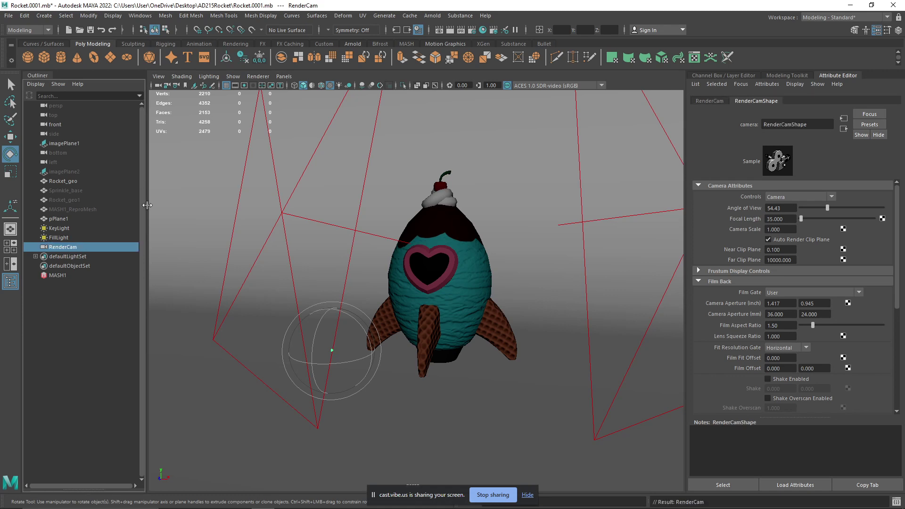
click(430, 16)
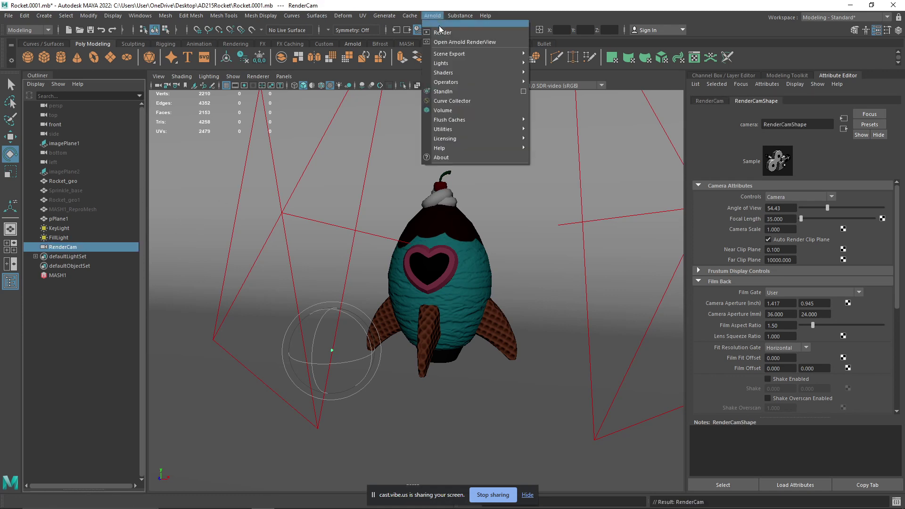
click(442, 32)
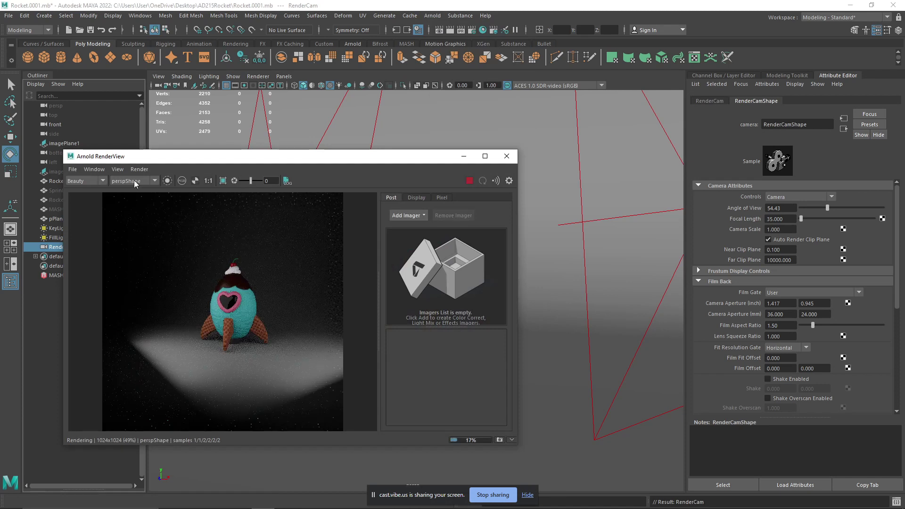
click(133, 183)
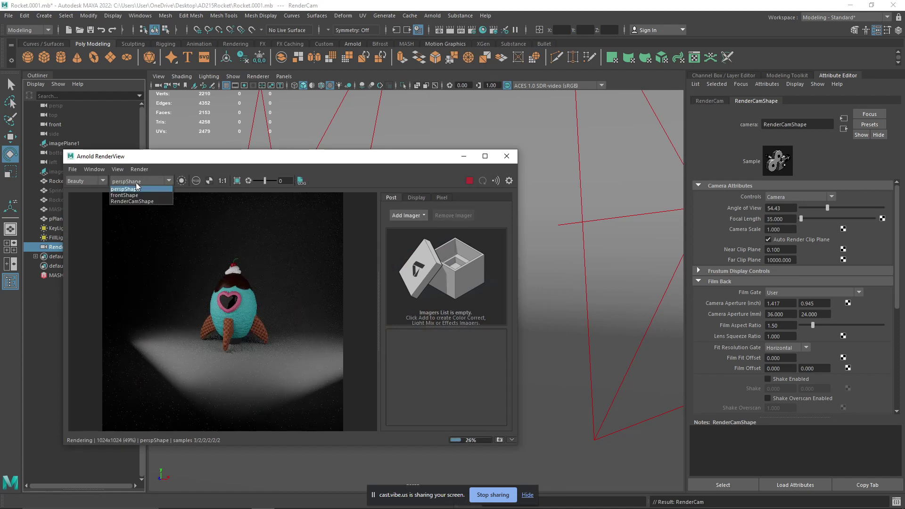
click(140, 201)
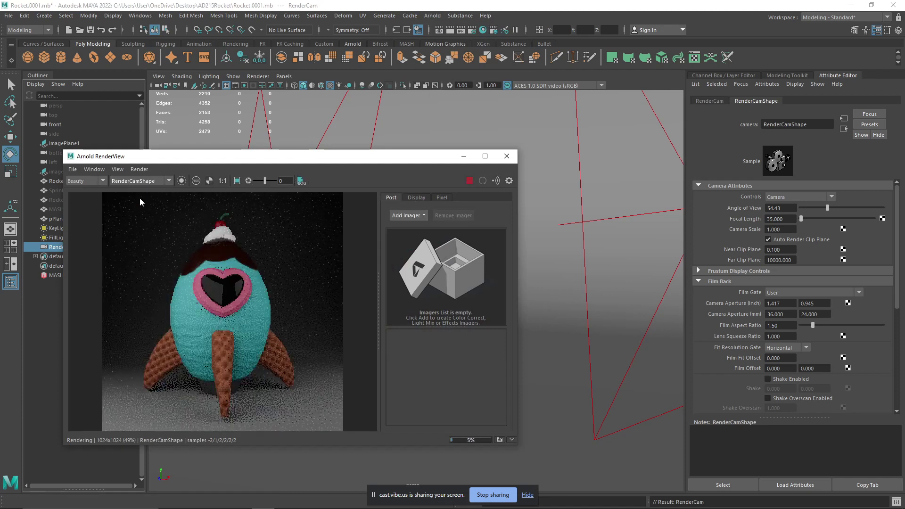
Move the render window aside, stop the render and examine the rendered rocket
drag(370, 156, 229, 152)
alt+drag(535, 239, 495, 237)
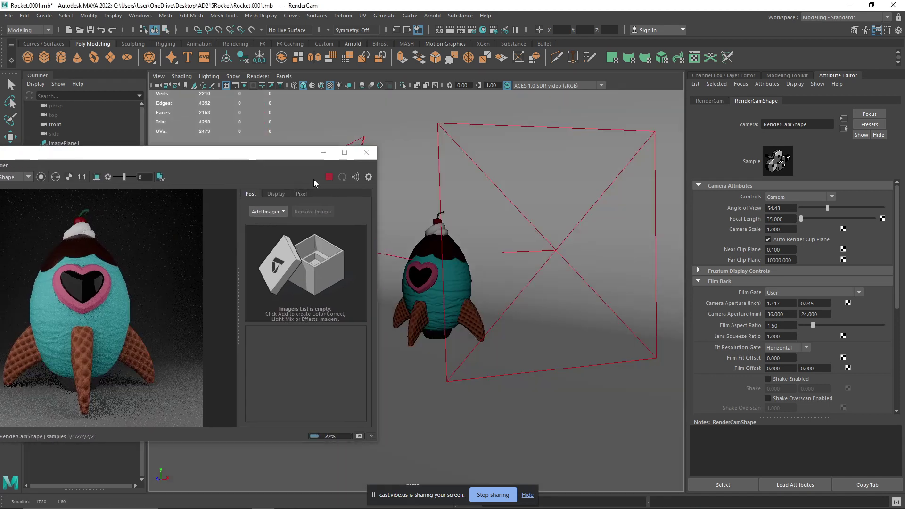
click(328, 178)
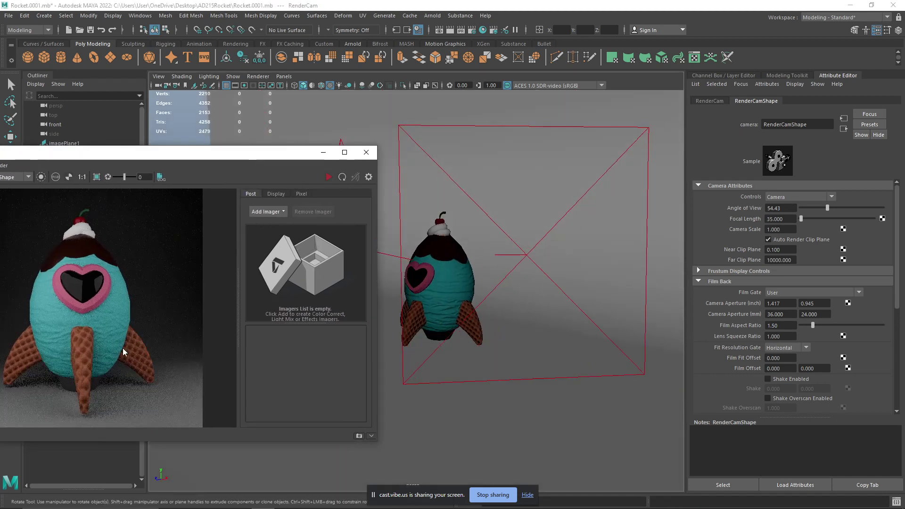
scroll(122, 347, down, 2)
scroll(82, 290, up, 2)
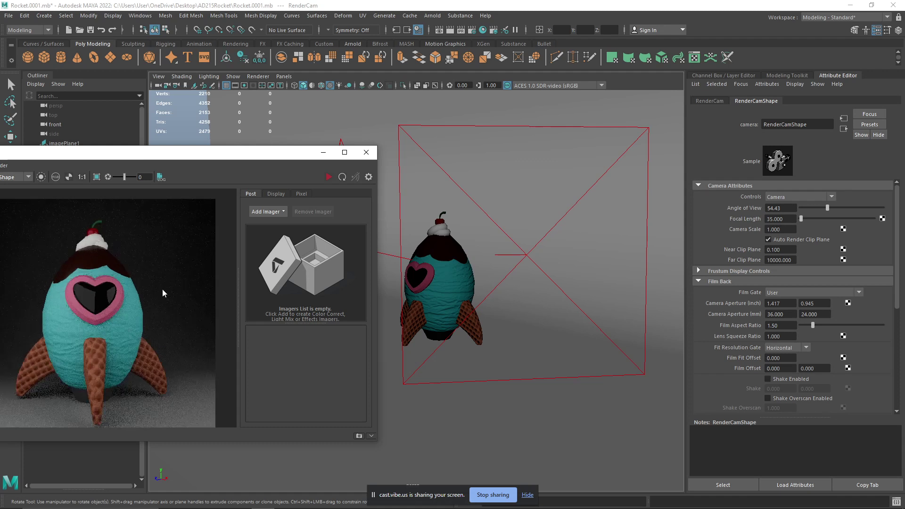
Duplicate the fill area light and move the copy toward the back of the rocket
alt+drag(501, 297, 518, 220)
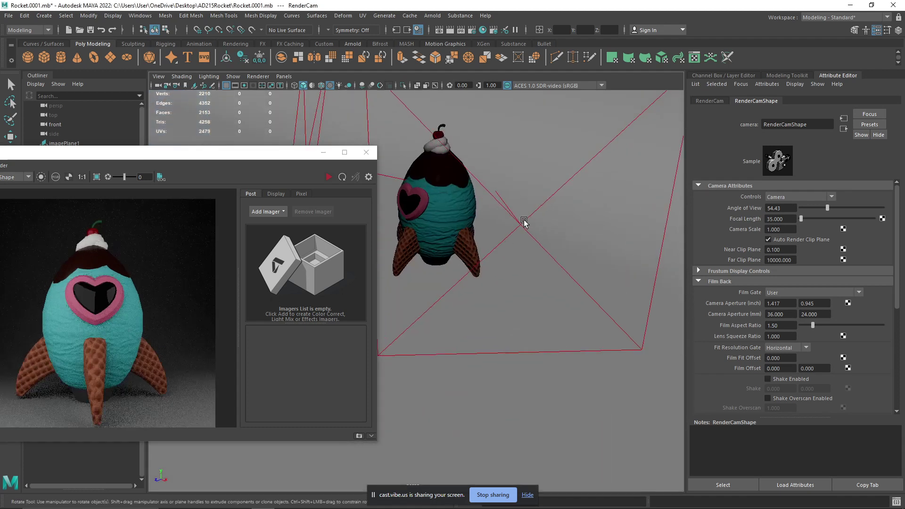
click(523, 221)
alt+drag(559, 267, 521, 243)
key(w)
key(ctrl+z)
key(ctrl+d)
drag(417, 239, 580, 328)
drag(413, 256, 592, 299)
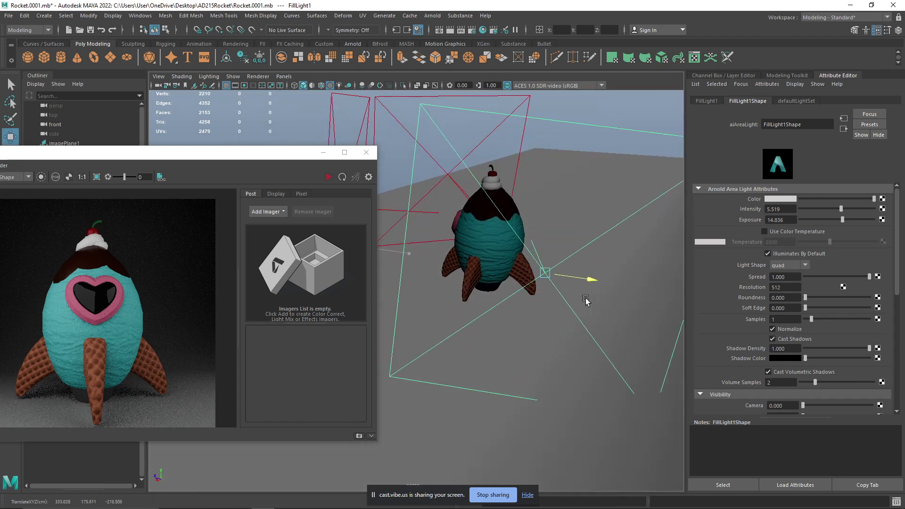
Rotate and reposition the duplicated fill light so it aims at the rocket from behind
key(e)
drag(509, 242, 571, 264)
key(w)
alt+middle_drag(644, 266, 567, 244)
drag(633, 335, 553, 294)
alt+drag(484, 285, 548, 299)
scroll(524, 291, up, 3)
key(e)
drag(550, 247, 580, 232)
alt+drag(459, 248, 524, 226)
Restart the Arnold render and examine the back light's effect on the rocket up close
click(329, 177)
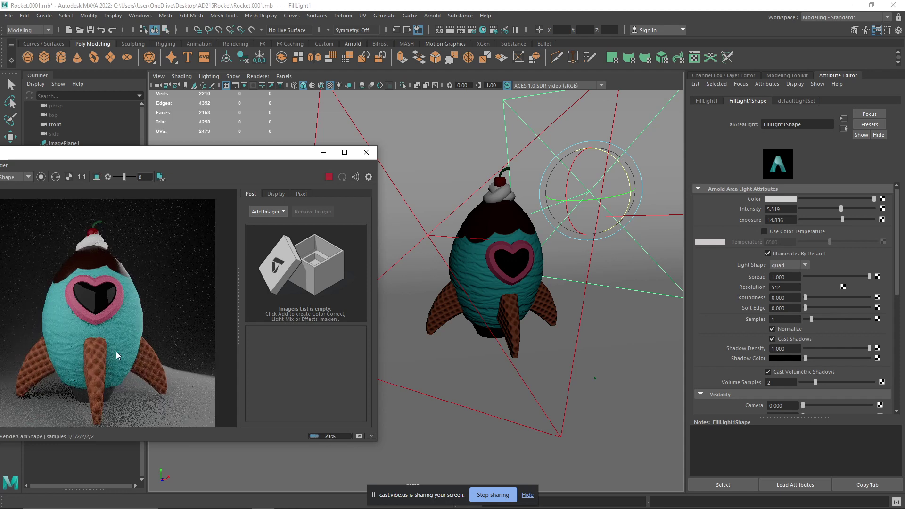
scroll(78, 321, up, 4)
scroll(78, 320, down, 2)
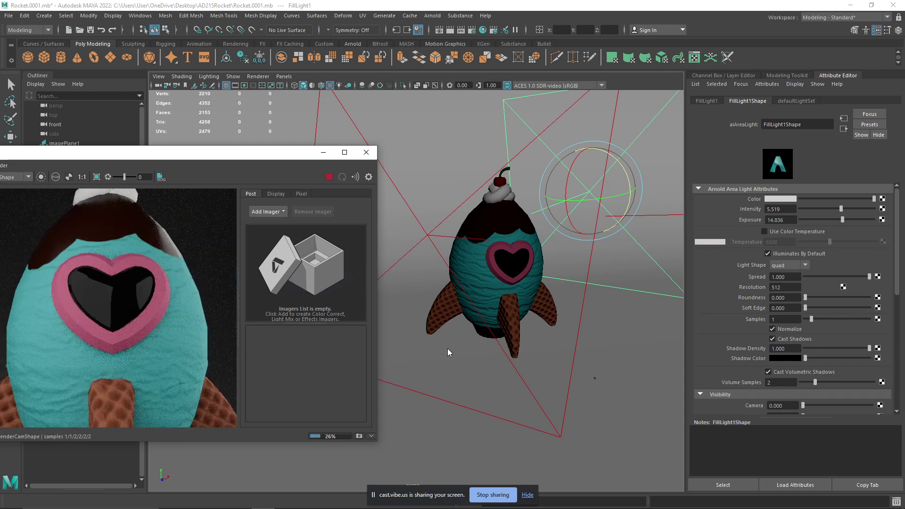
Turn on smooth mesh preview for the rocket, check it in the render and stop rendering
click(492, 289)
key(3)
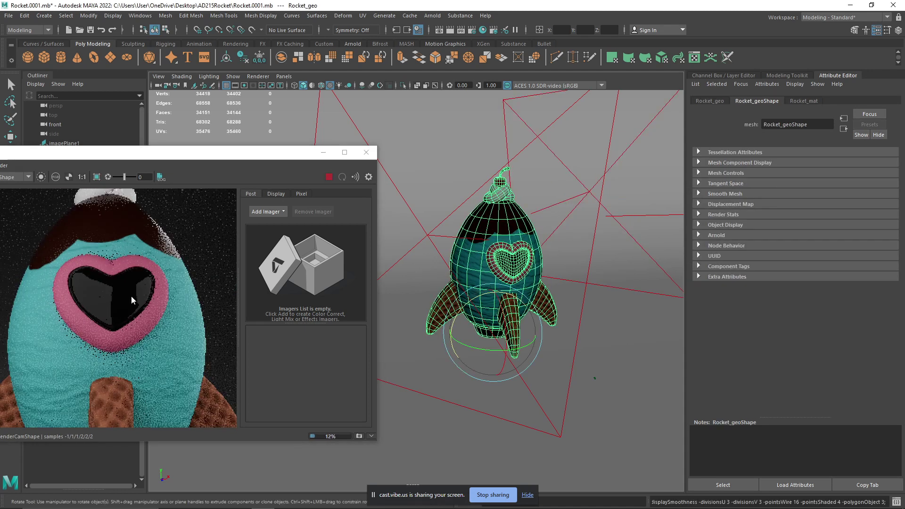
scroll(150, 319, down, 2)
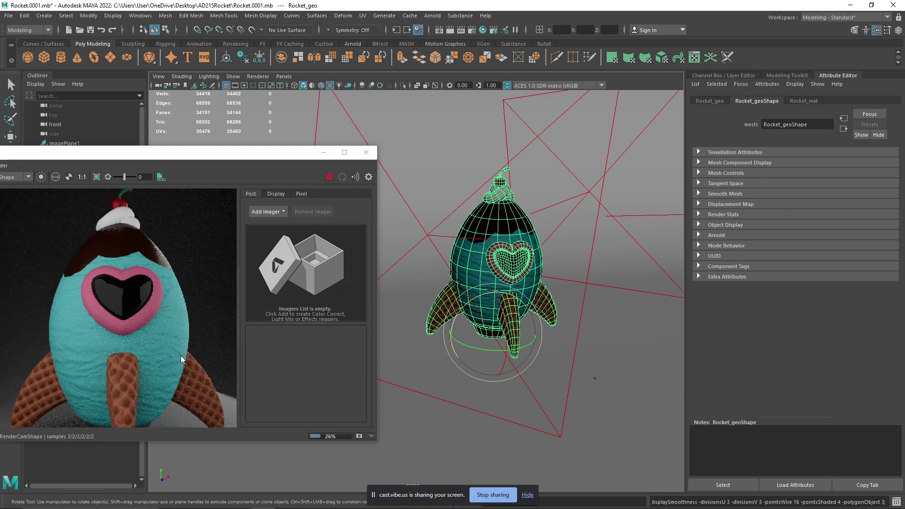
click(330, 178)
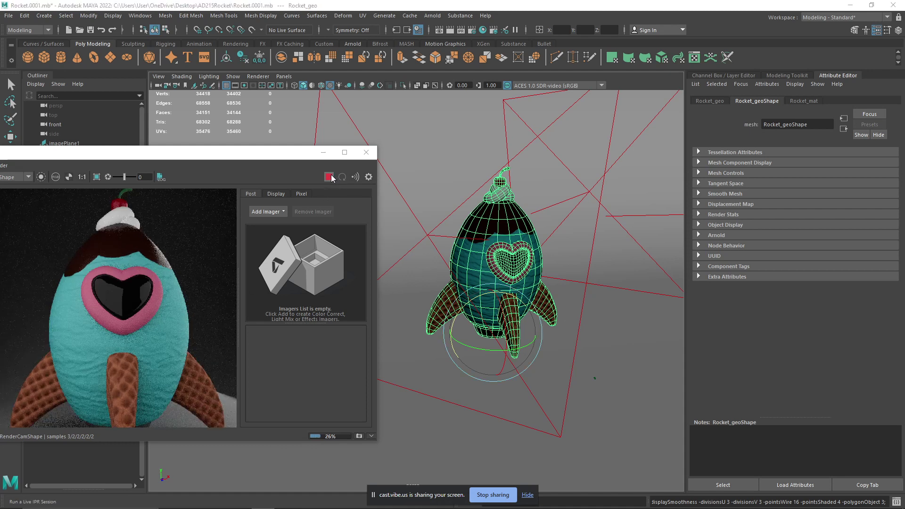
Raise the duplicated fill light slightly, rotate it toward the rocket and restart the render
scroll(586, 248, down, 4)
alt+drag(586, 248, 562, 229)
click(542, 226)
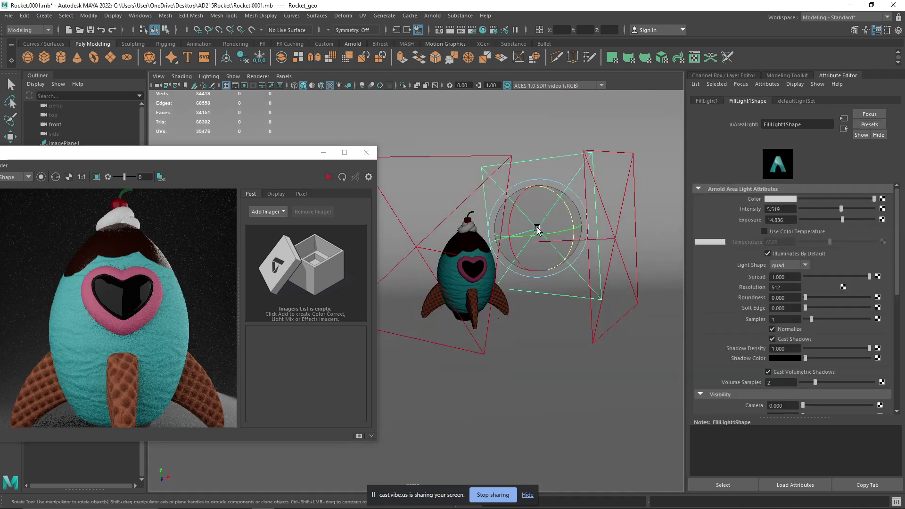
key(w)
key(e)
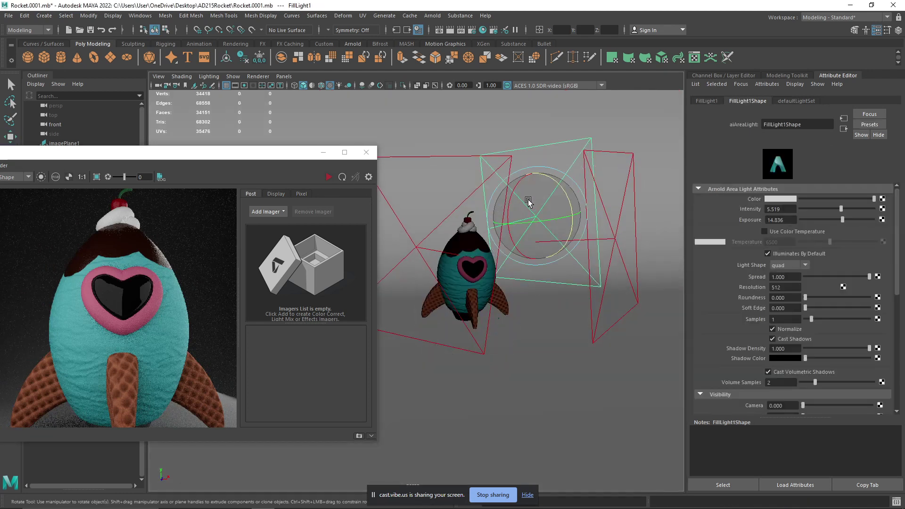
drag(516, 196, 546, 198)
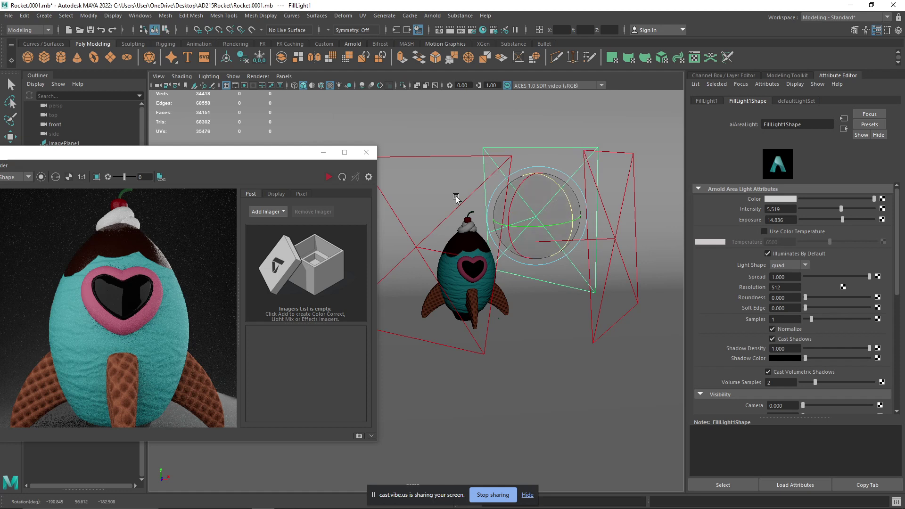
scroll(143, 264, down, 1)
click(329, 178)
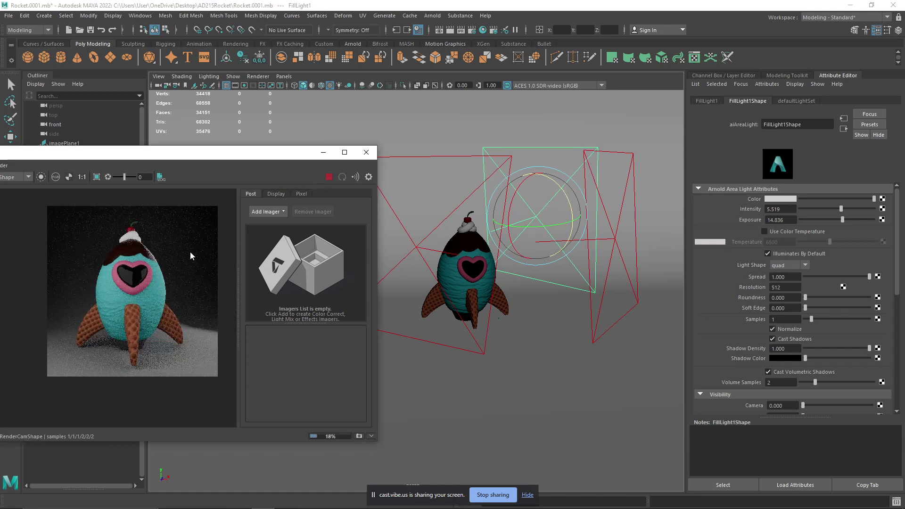
Stop the render, set the duplicated fill light's intensity to 4.740 and exposure to 10.739, and render again
click(324, 177)
alt+drag(581, 369, 835, 209)
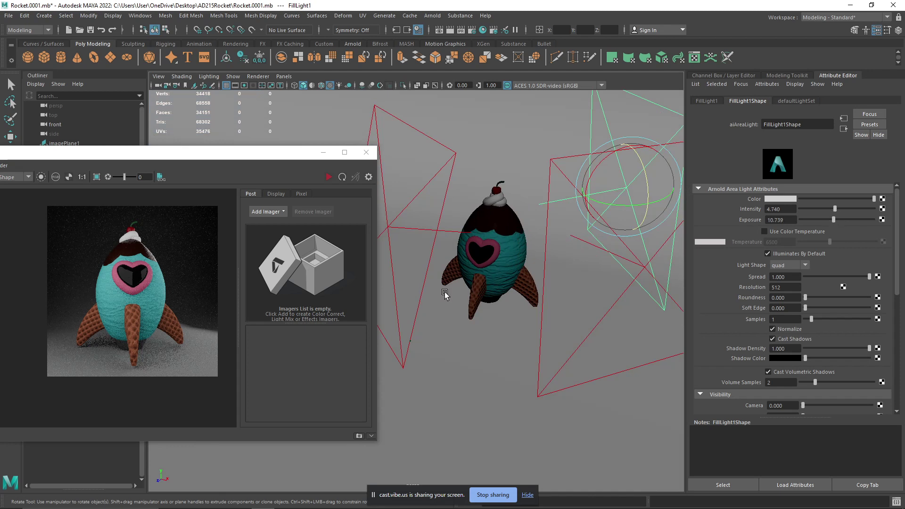
alt+drag(512, 284, 454, 233)
click(329, 178)
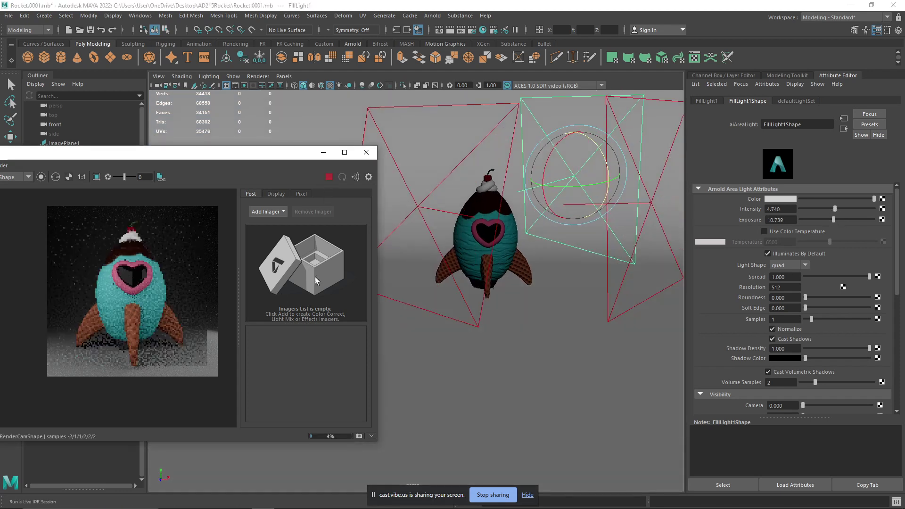
Examine the updated render of the rocket, bring the whole render window into view and stop rendering
scroll(102, 328, up, 4)
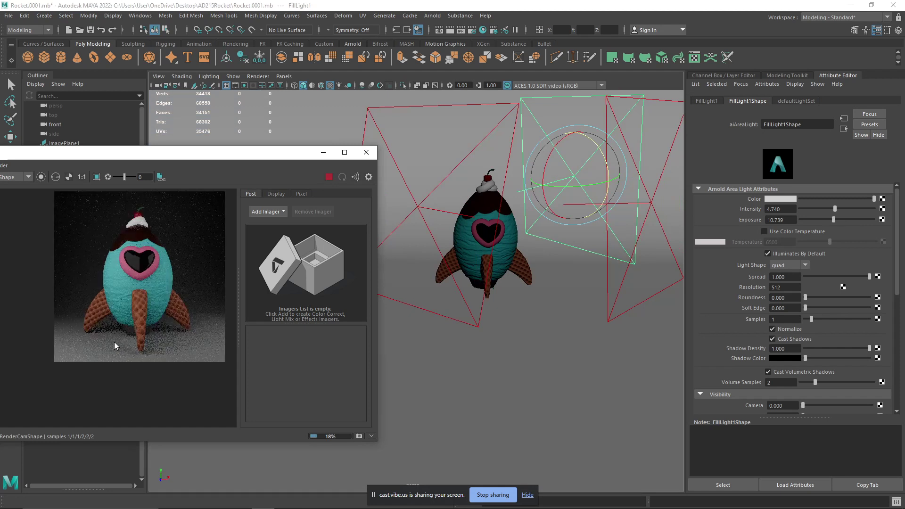
scroll(142, 288, down, 3)
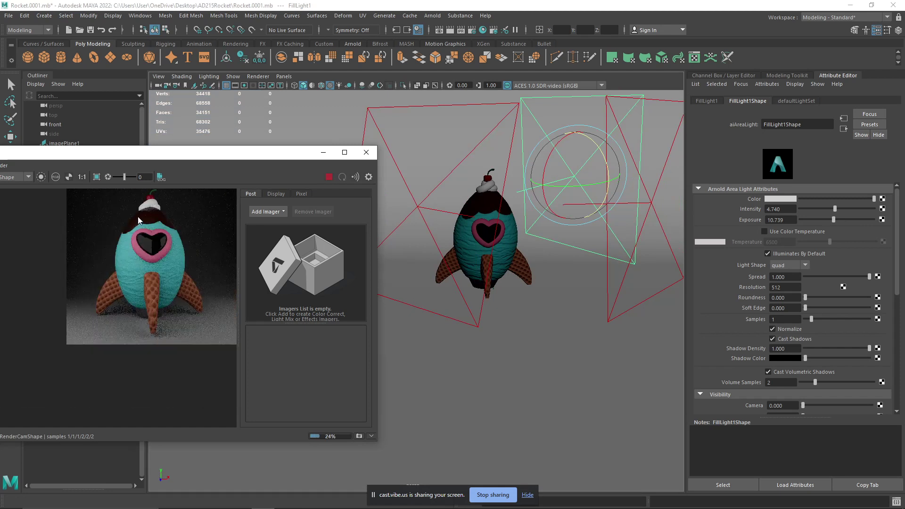
drag(187, 153, 379, 137)
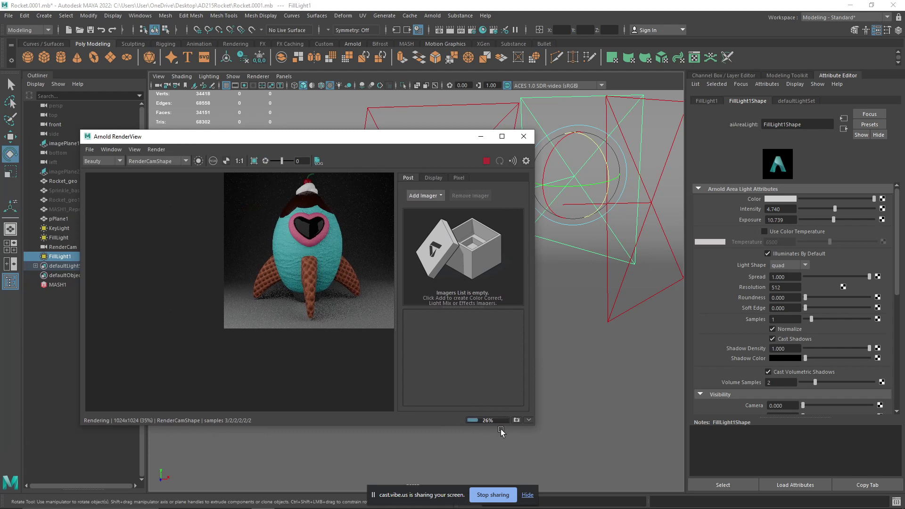
click(488, 163)
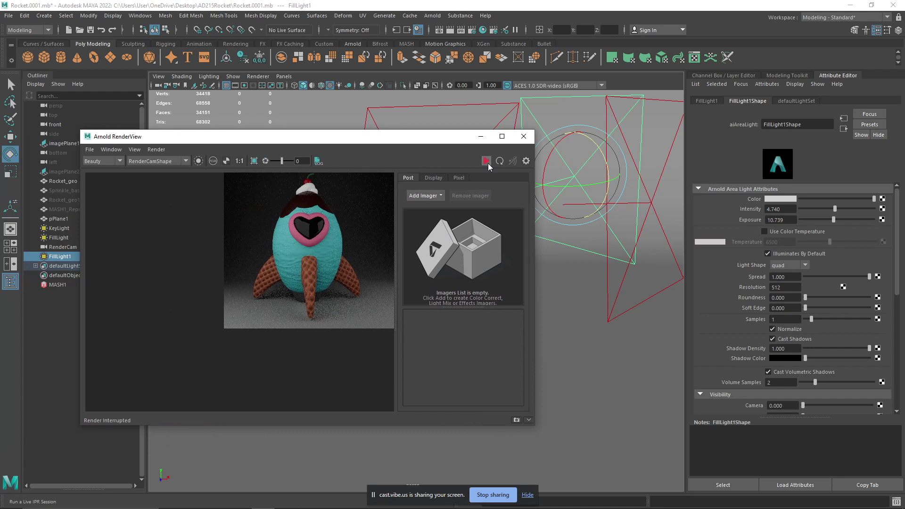
Start saving the rendered image and browse to the AD215Rocket folder on the Desktop
click(89, 149)
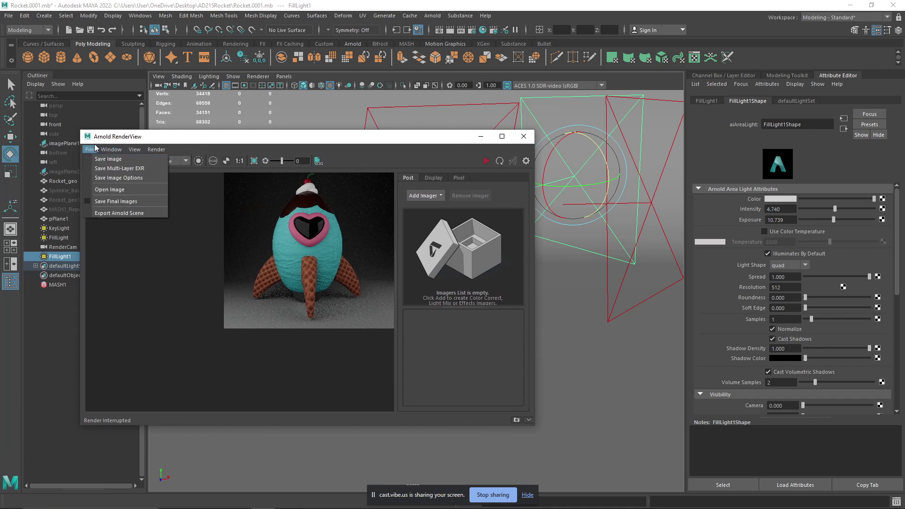
click(96, 161)
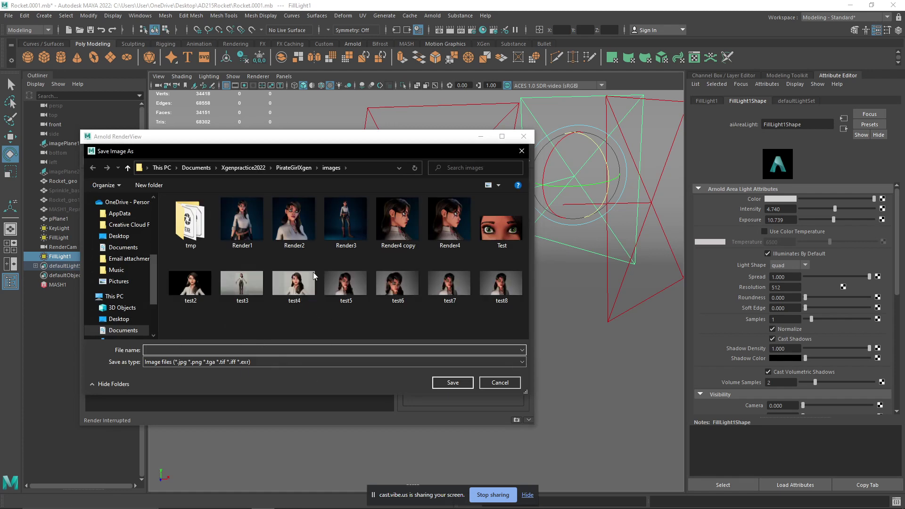
scroll(133, 269, up, 2)
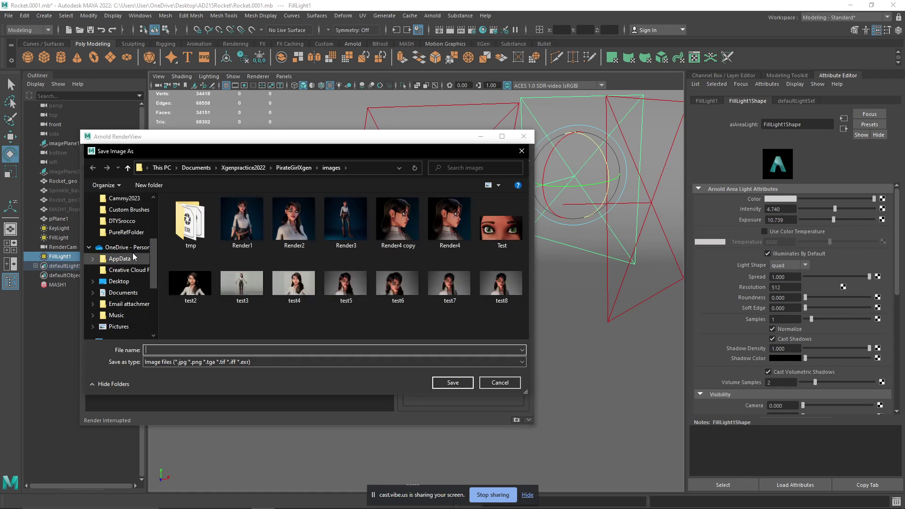
scroll(133, 253, up, 3)
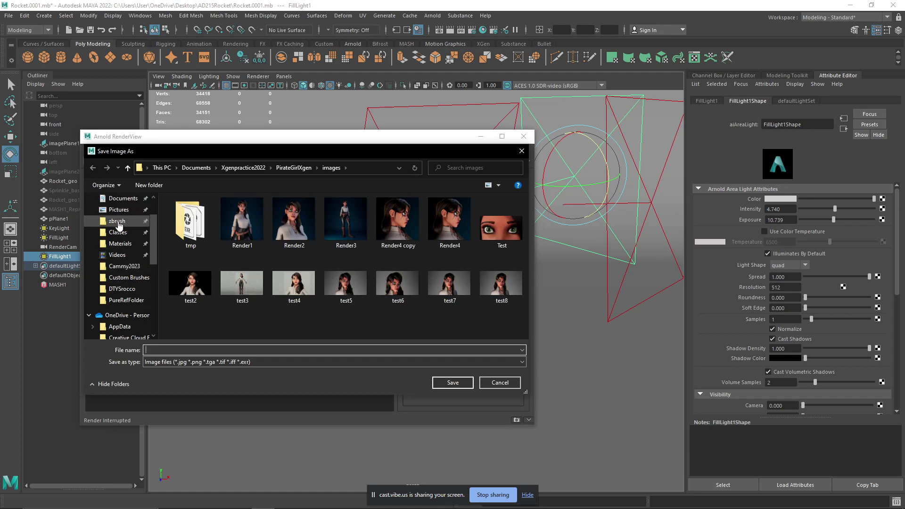
scroll(120, 226, up, 2)
click(118, 199)
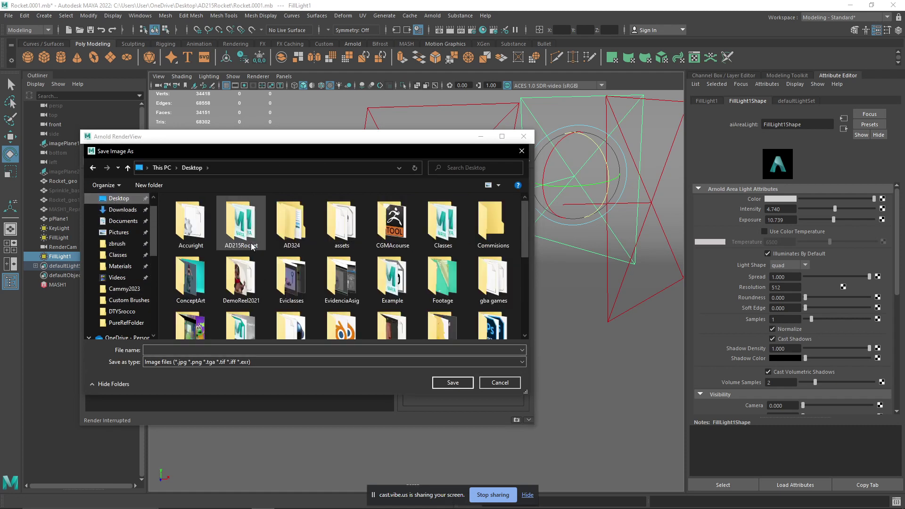
click(239, 233)
double_click(239, 233)
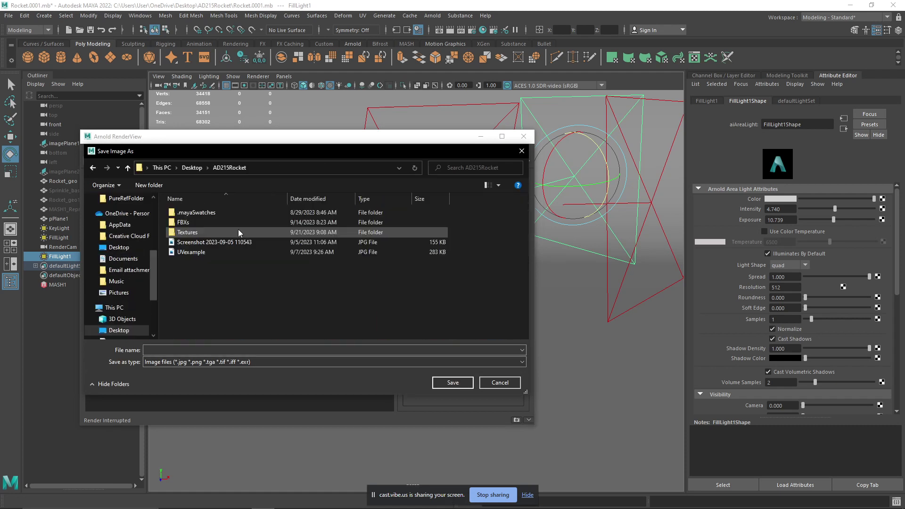
Create a new folder named Images inside the AD215Rocket folder
right_click(209, 265)
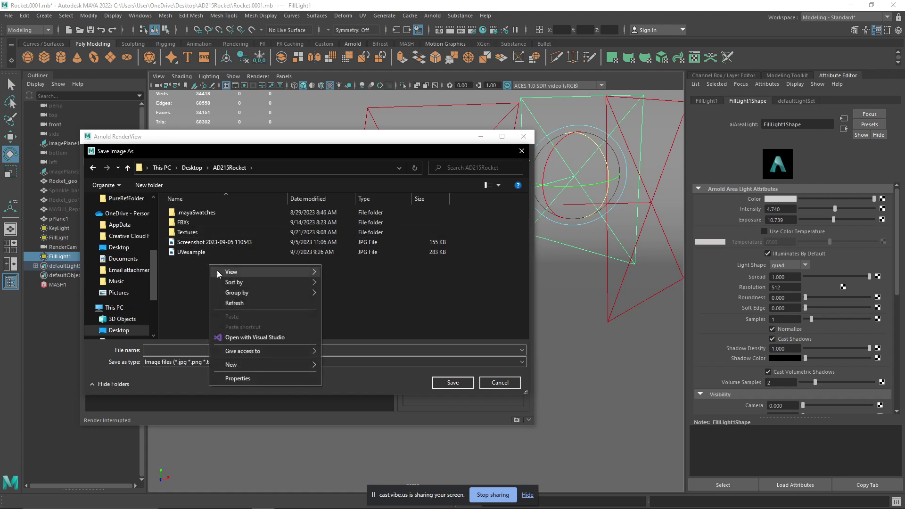
mouse_move(246, 363)
click(346, 367)
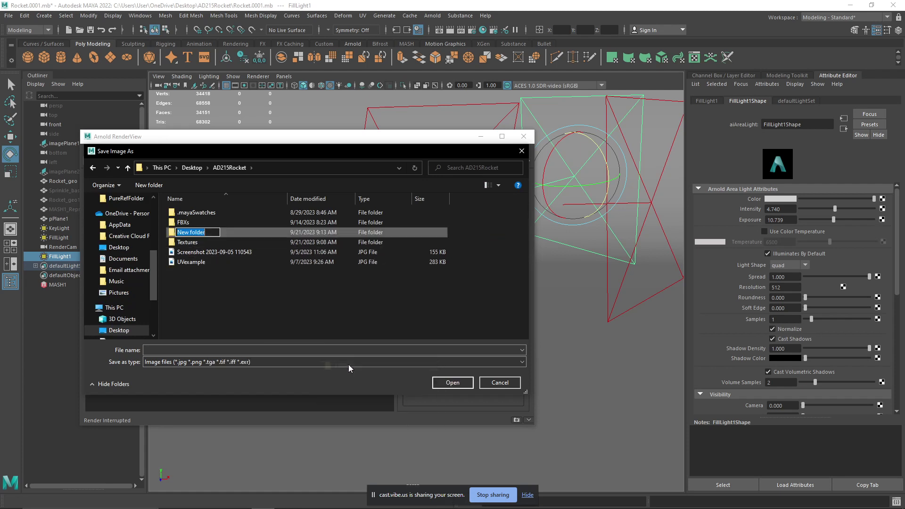
text(Images)
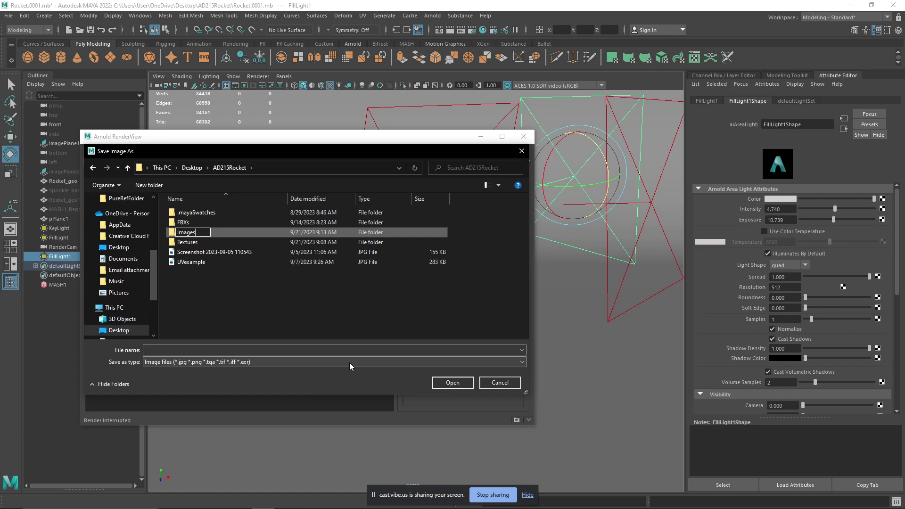
key(Return)
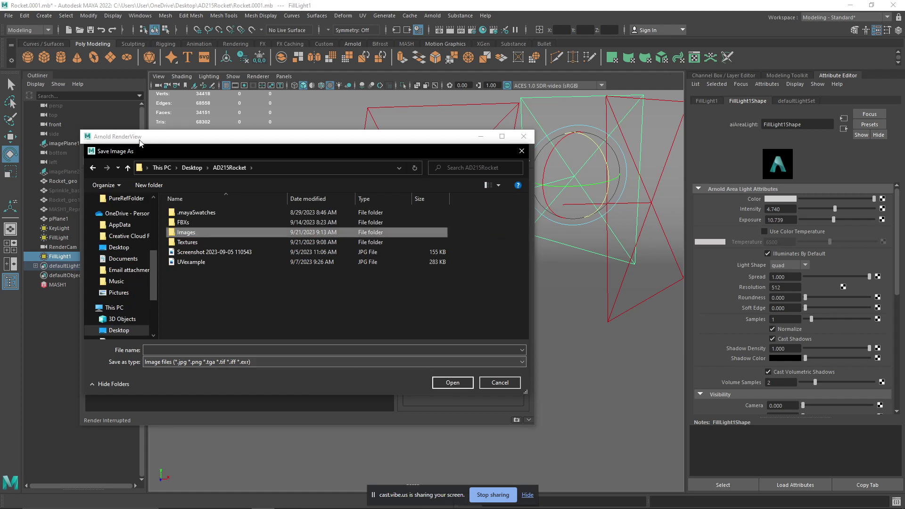
Save the rendered image as a test render inside the Images folder
double_click(213, 232)
click(186, 350)
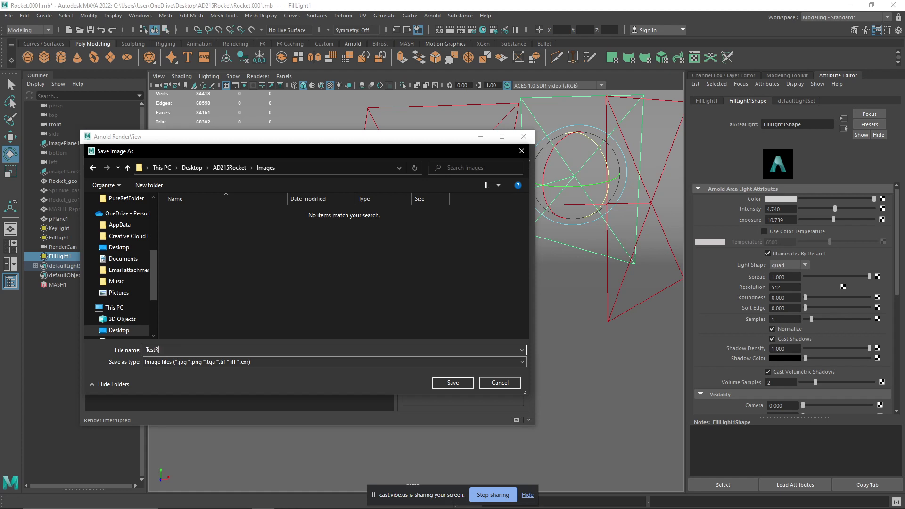
key(Return)
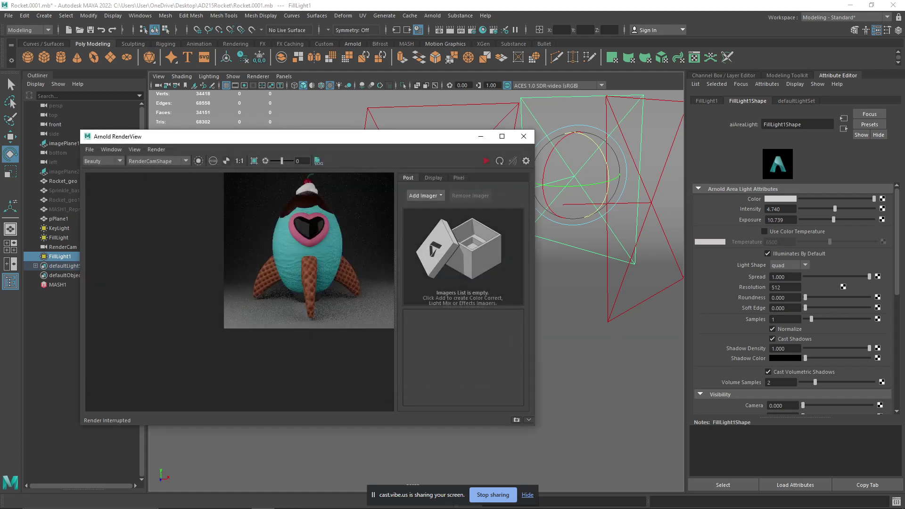
Center the full image in the render window, close the Arnold RenderView and reframe the rocket and lights in the viewport
scroll(323, 290, down, 2)
middle_drag(338, 253, 301, 280)
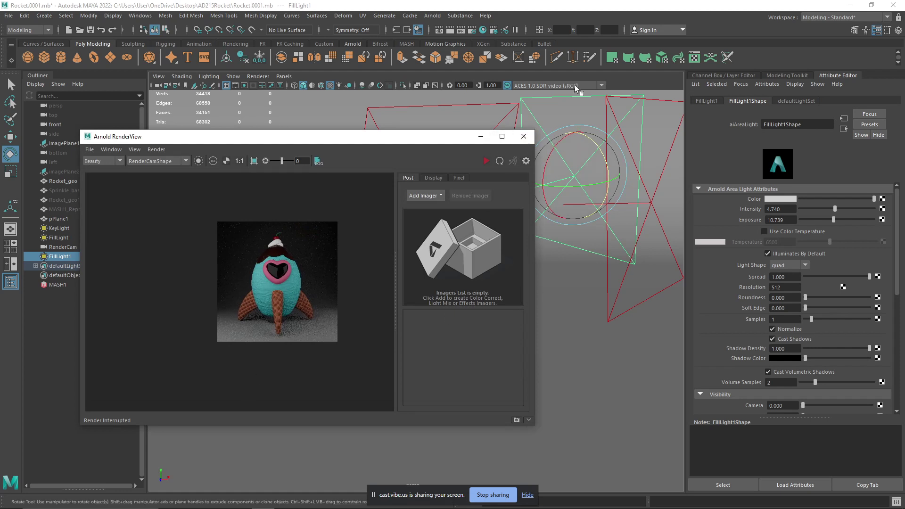
click(523, 136)
alt+drag(516, 358, 542, 302)
alt+middle_drag(541, 302, 479, 327)
alt+right_drag(479, 327, 491, 358)
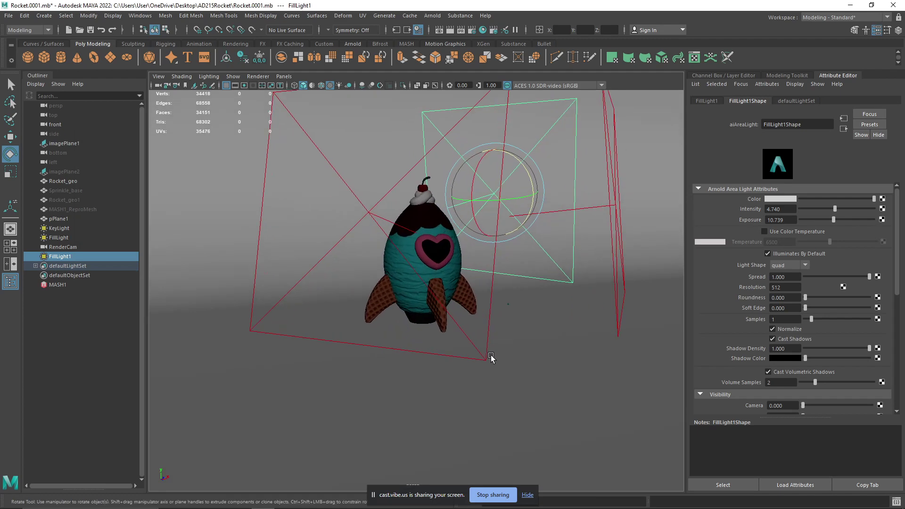